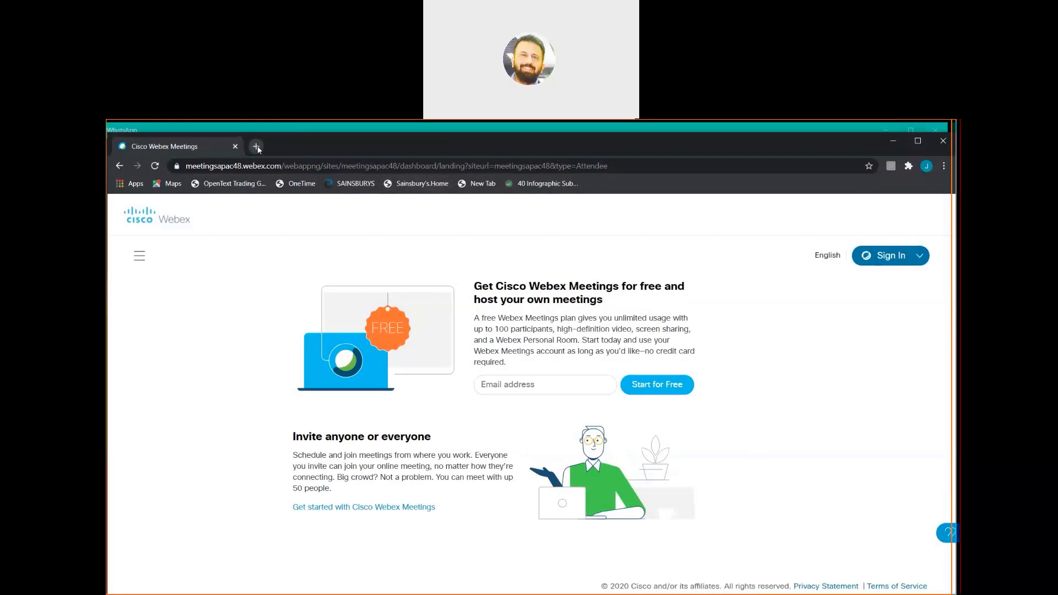
Search for google tag manager in a new browser tab and open the tagmanager.google.com result
left_click(260, 147)
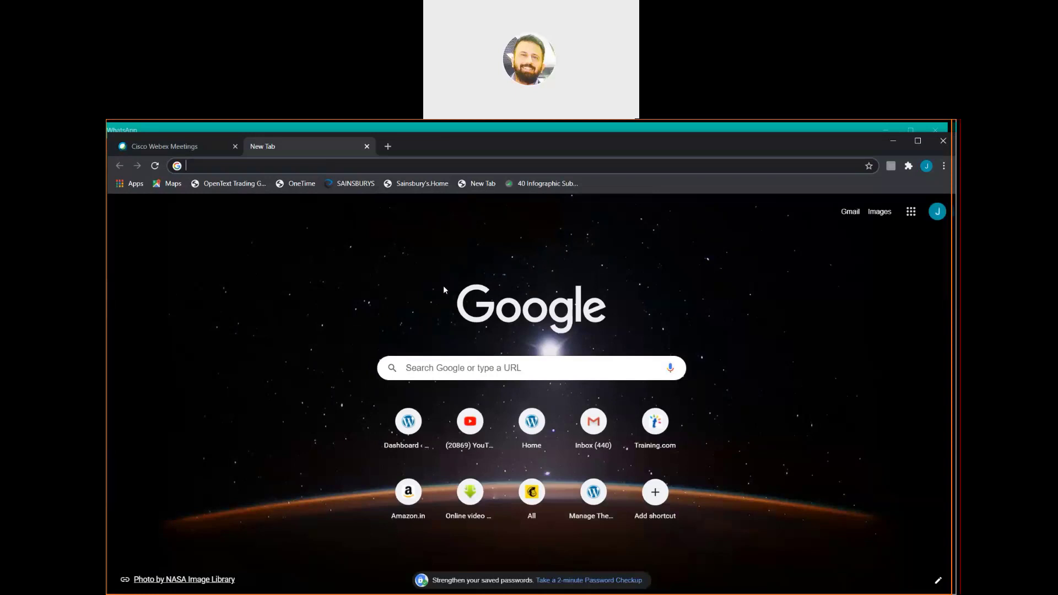
type("google")
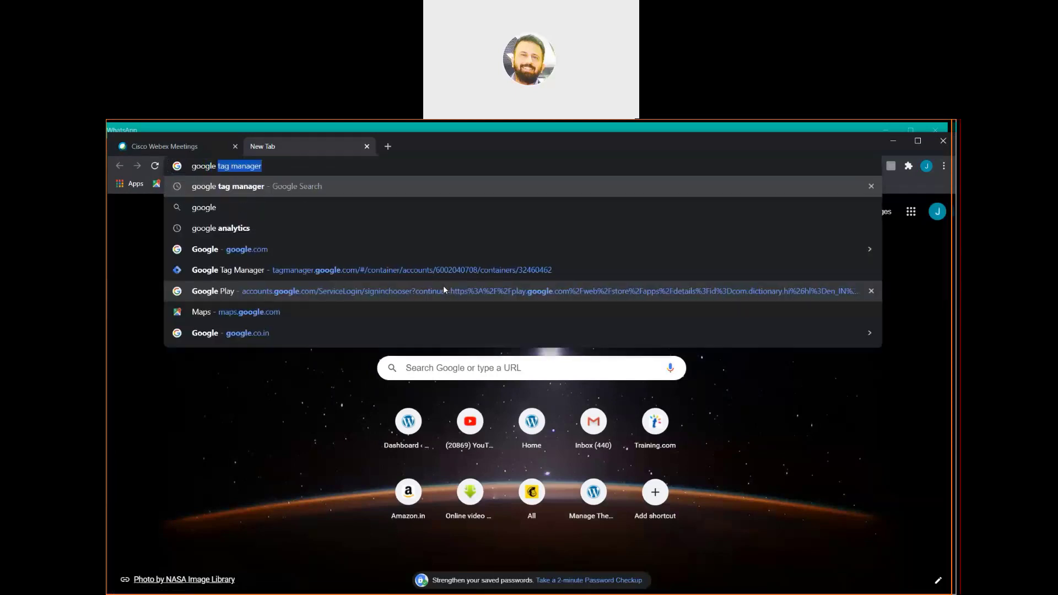
type(" tag")
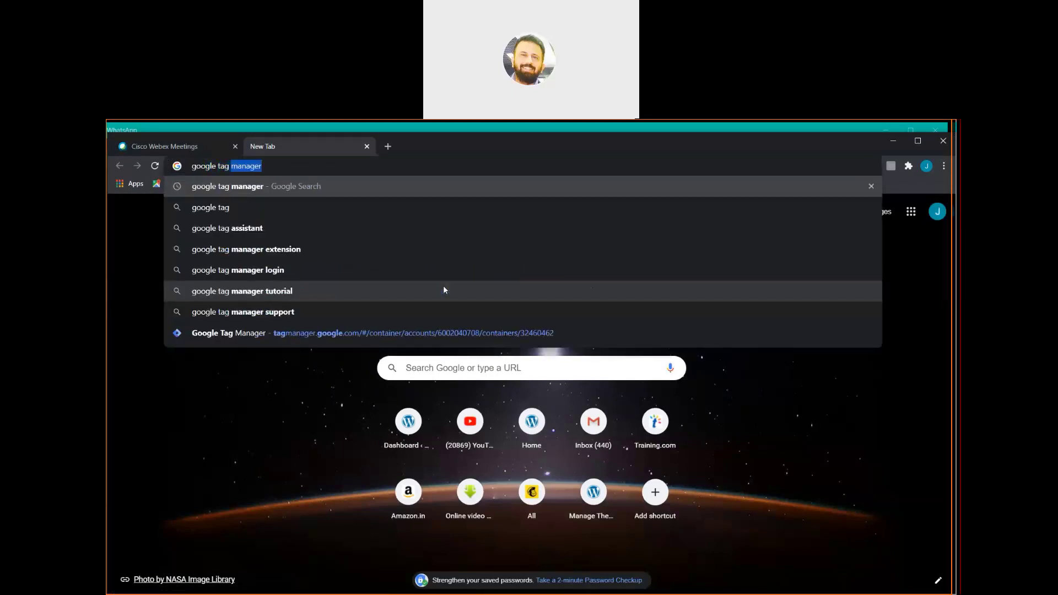
key("Return")
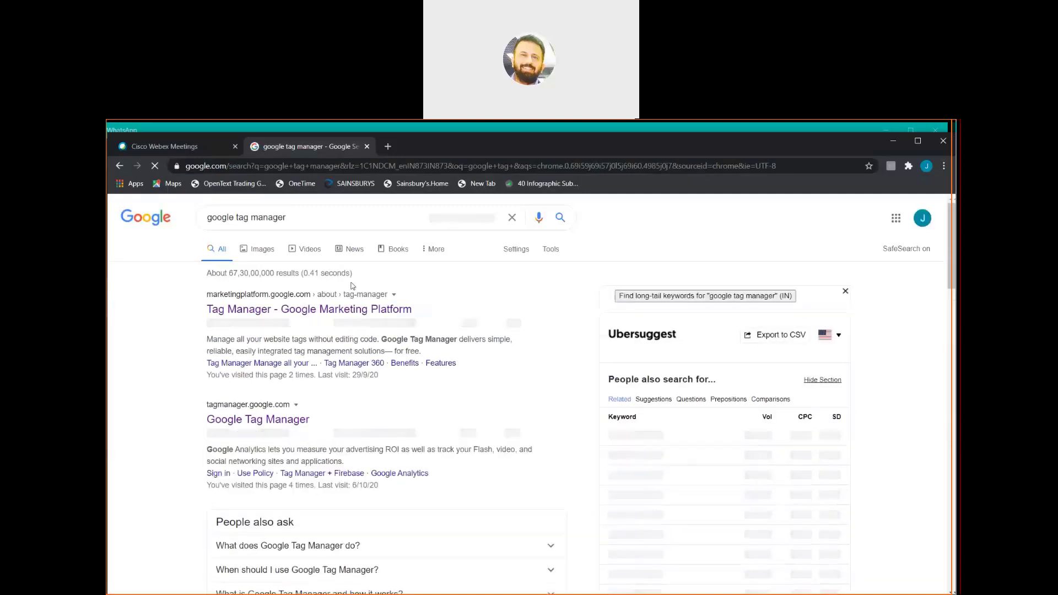
left_click(324, 311)
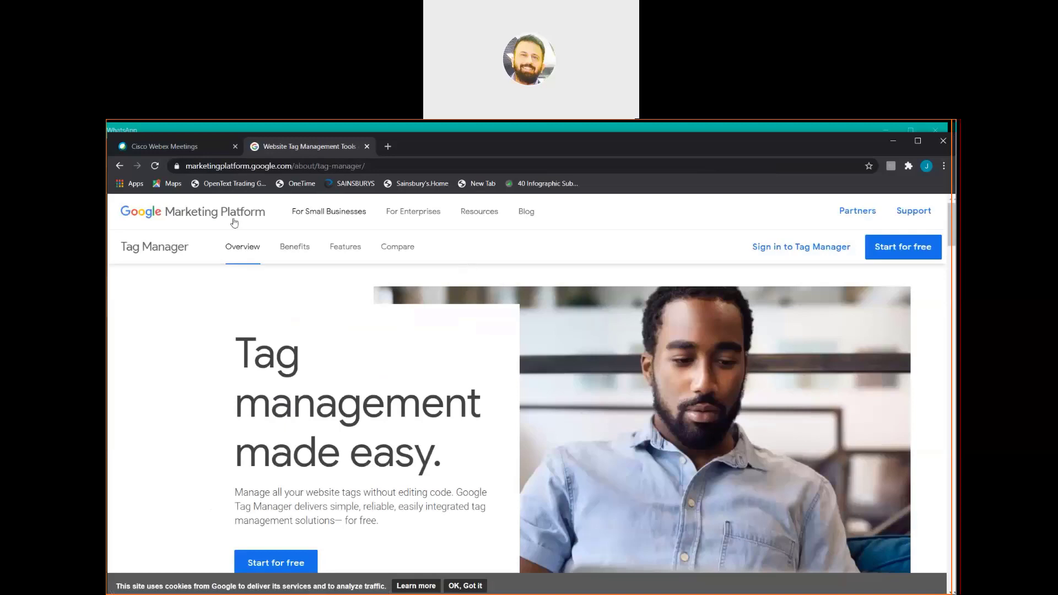
left_click(119, 166)
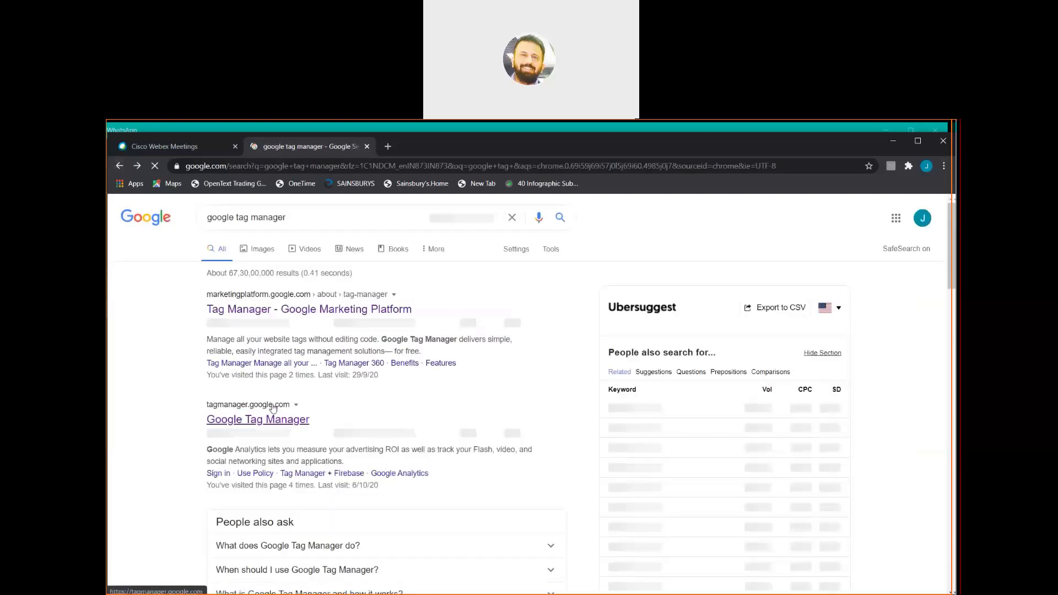
left_click(273, 408)
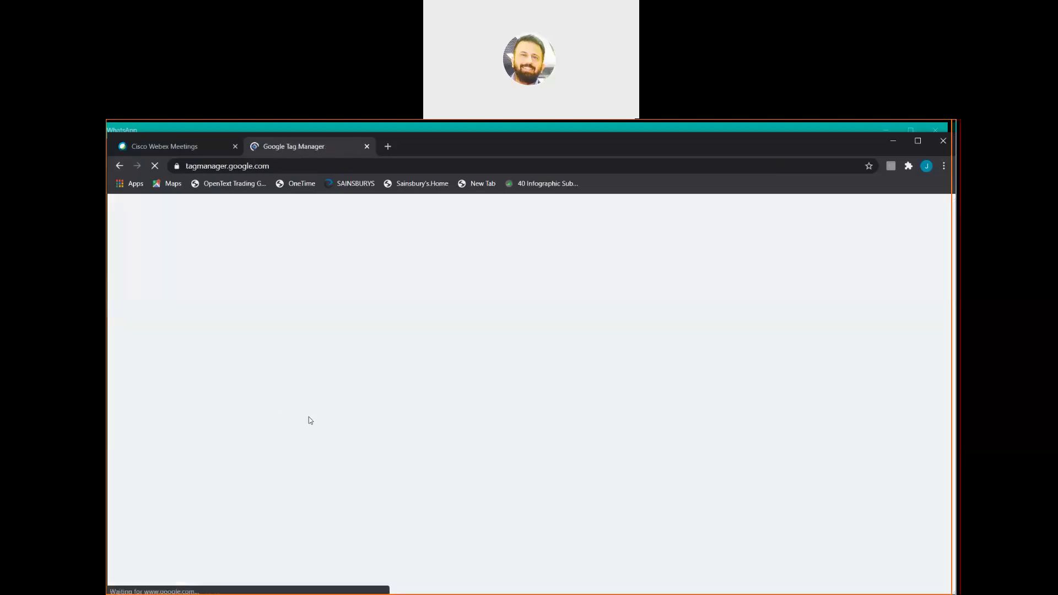
Search for google analytics in another new tab and open the analytics.google.com site
key("ctrl+t")
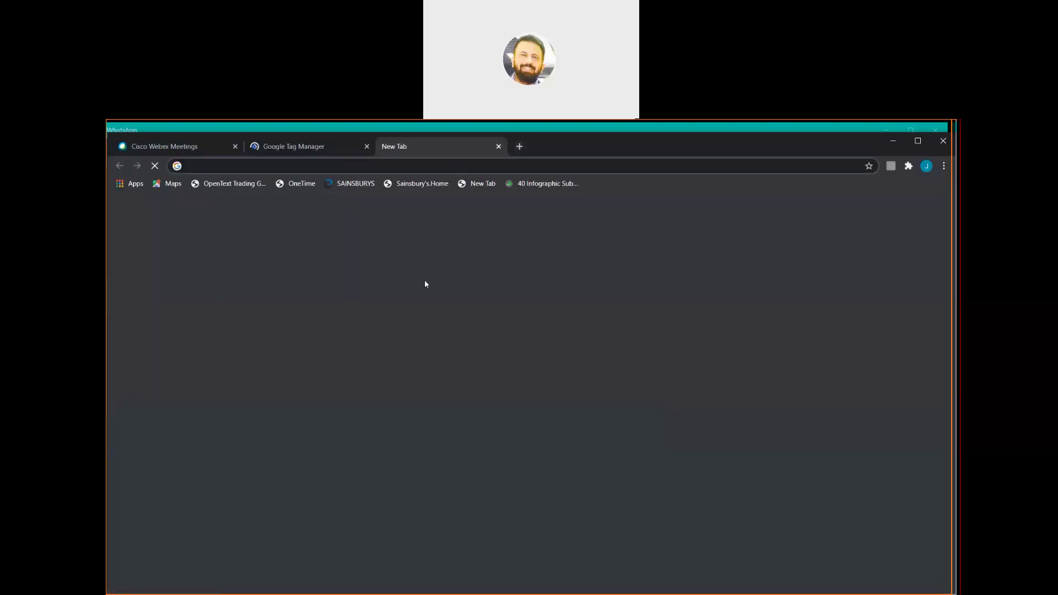
type("google ")
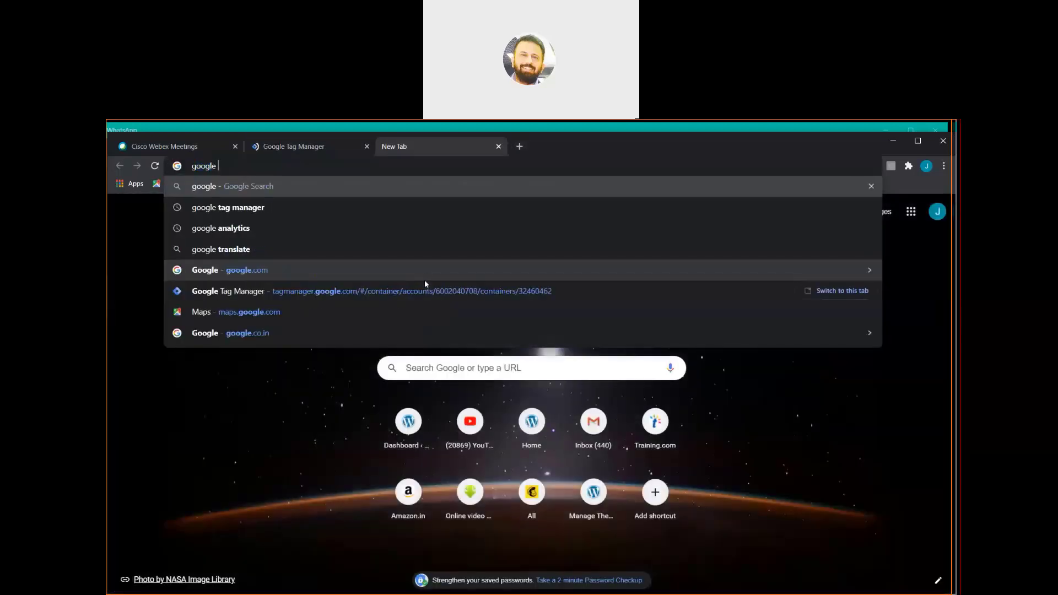
type("analy")
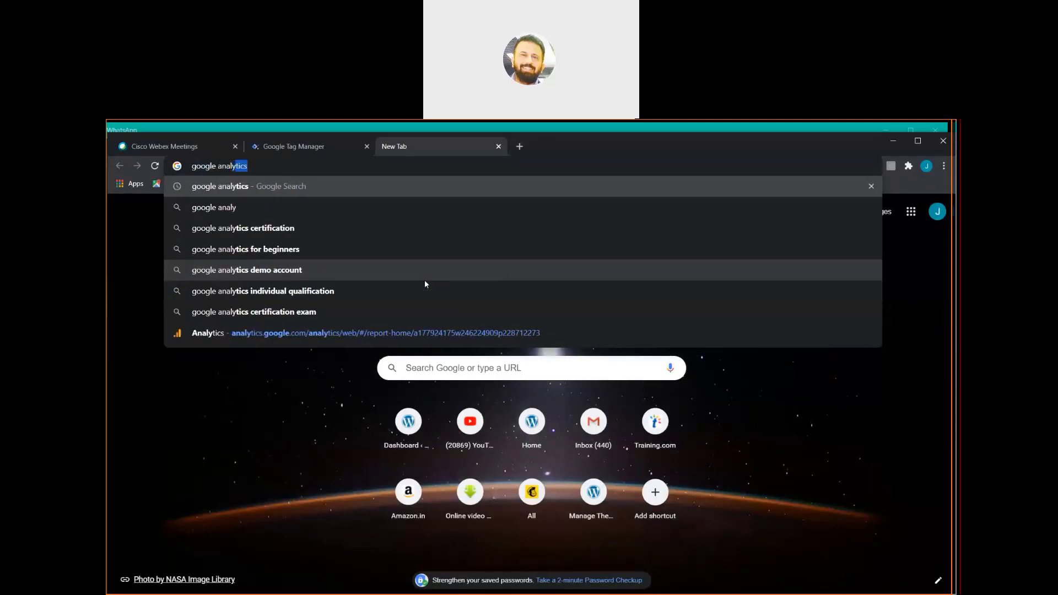
key("Return")
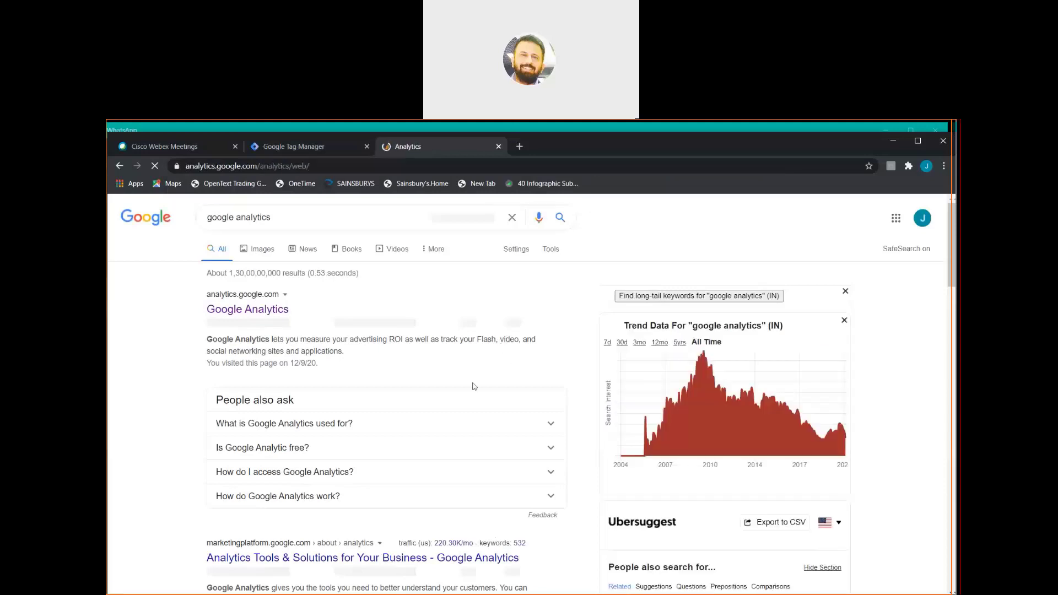
left_click(282, 146)
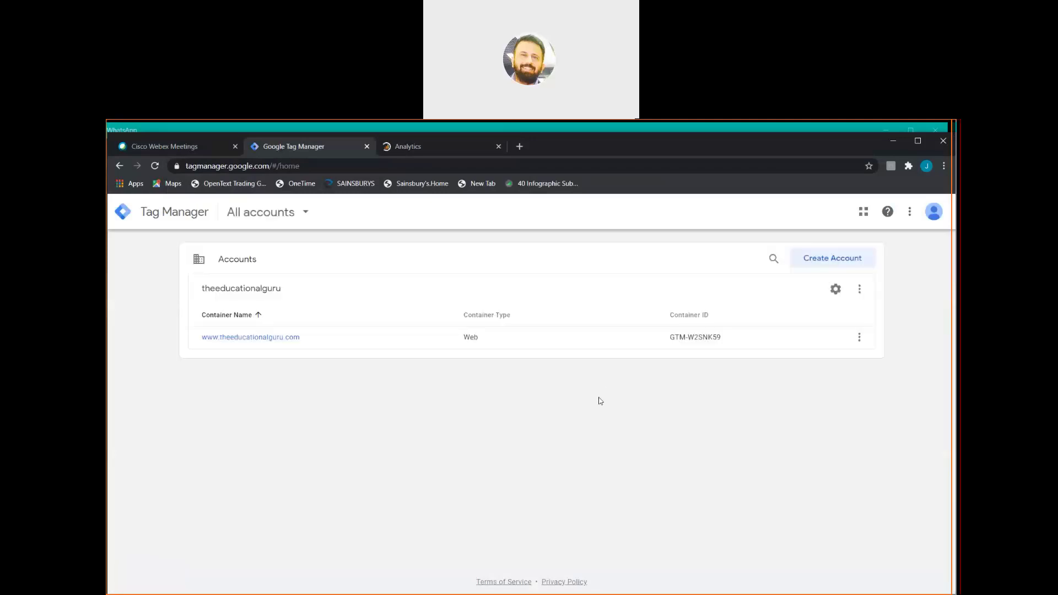
left_click(273, 338)
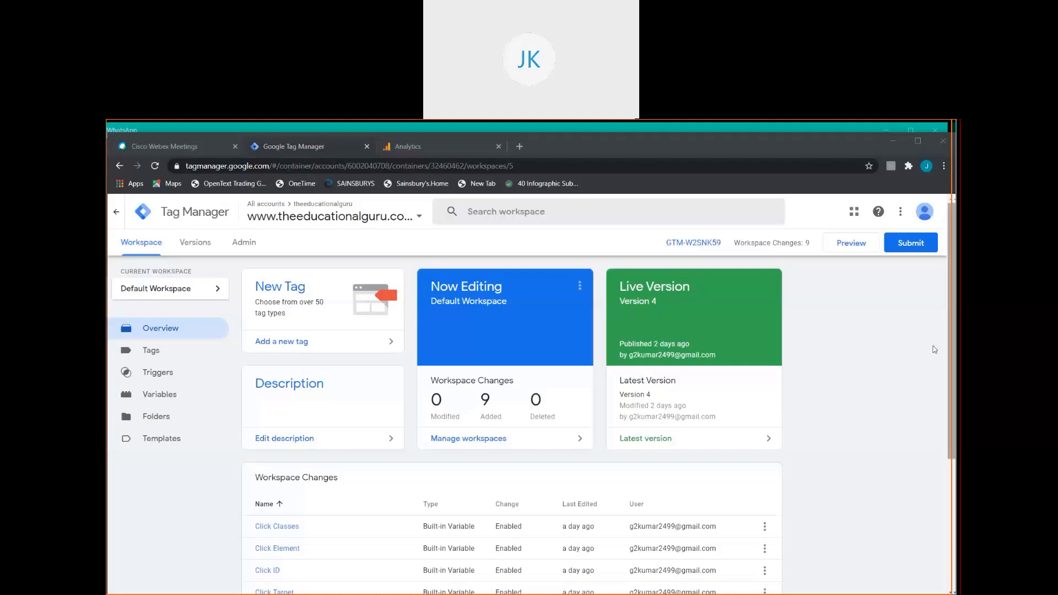
left_click(864, 339)
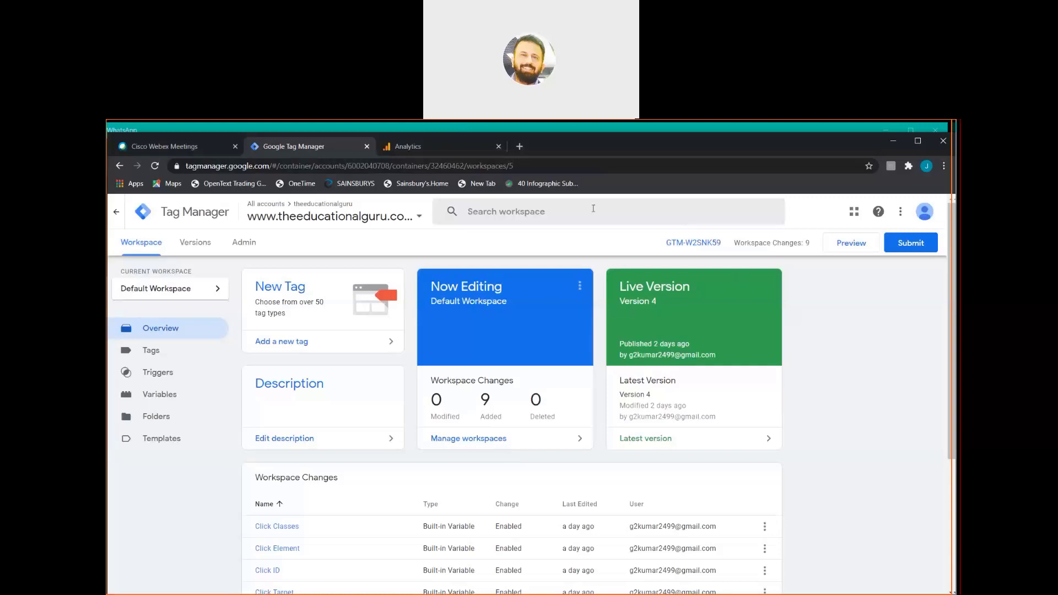
Open theeducationalguru.com in a new tab and go to the full "IPU 2020 Answer Key Out" blog post
left_click(520, 147)
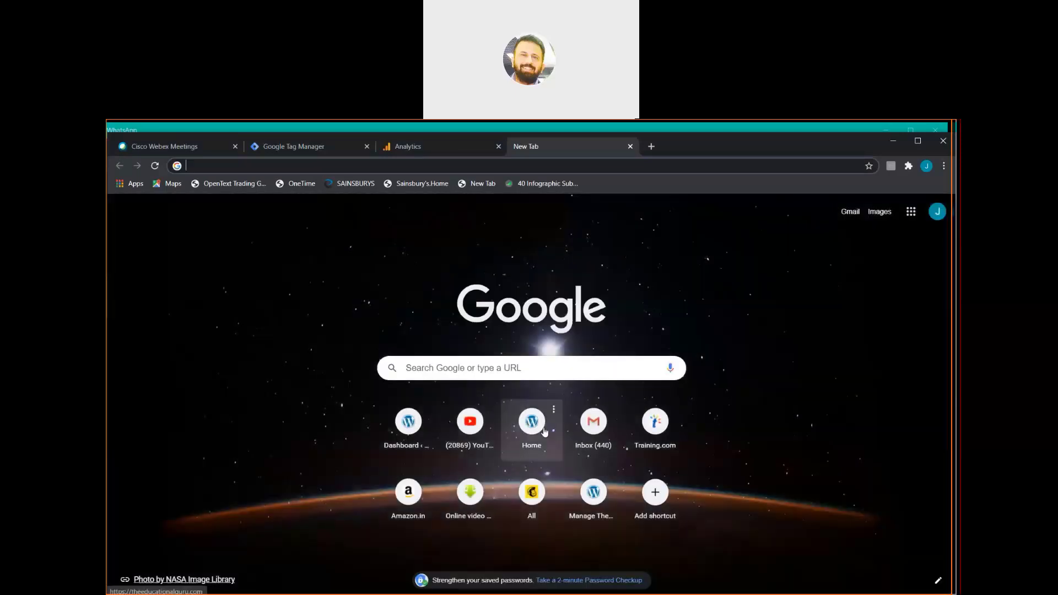
left_click(544, 431)
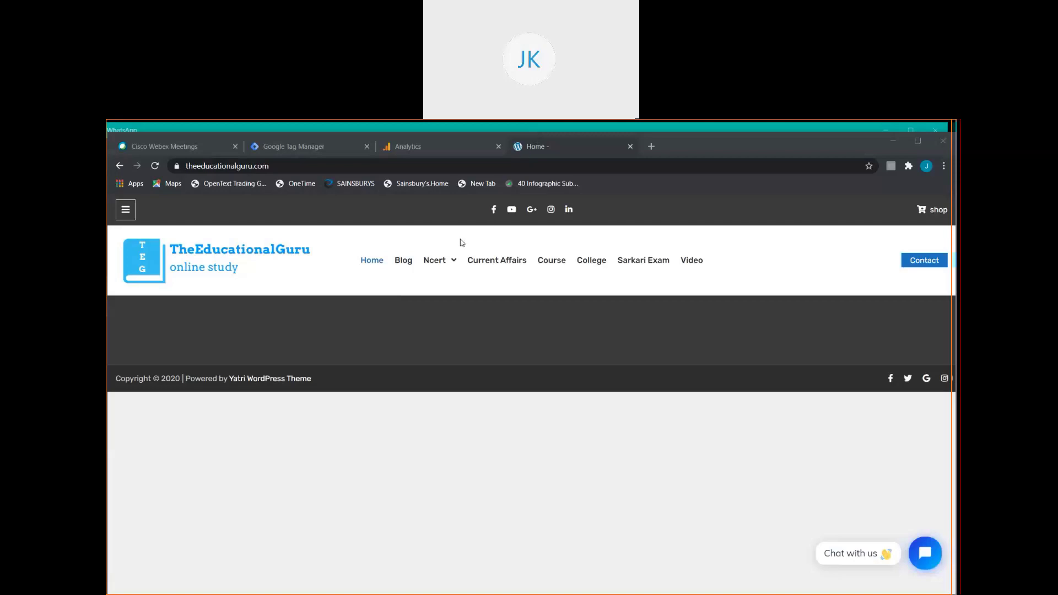
left_click(399, 261)
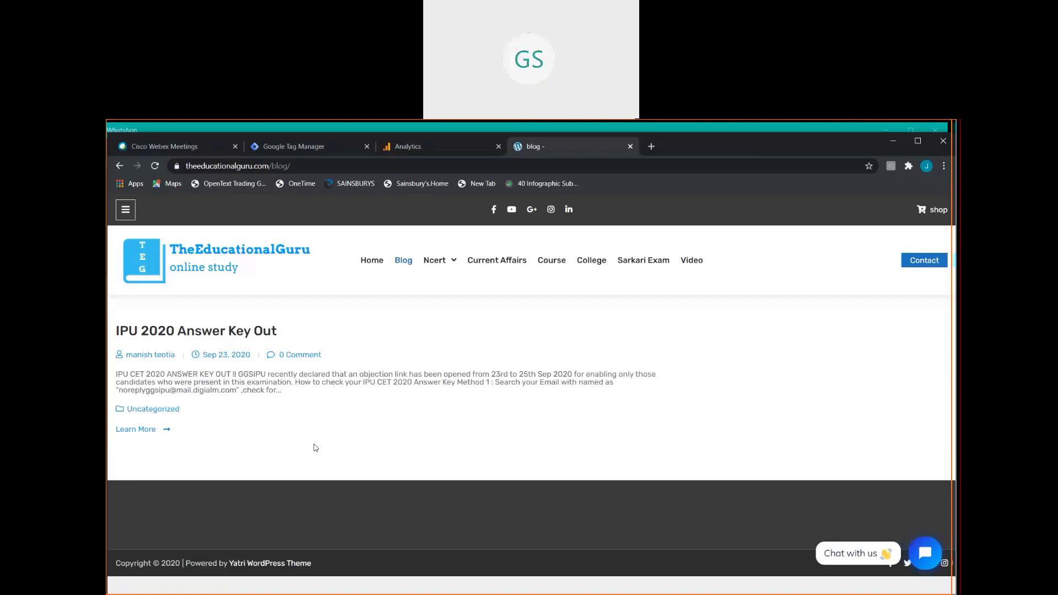
left_click(128, 429)
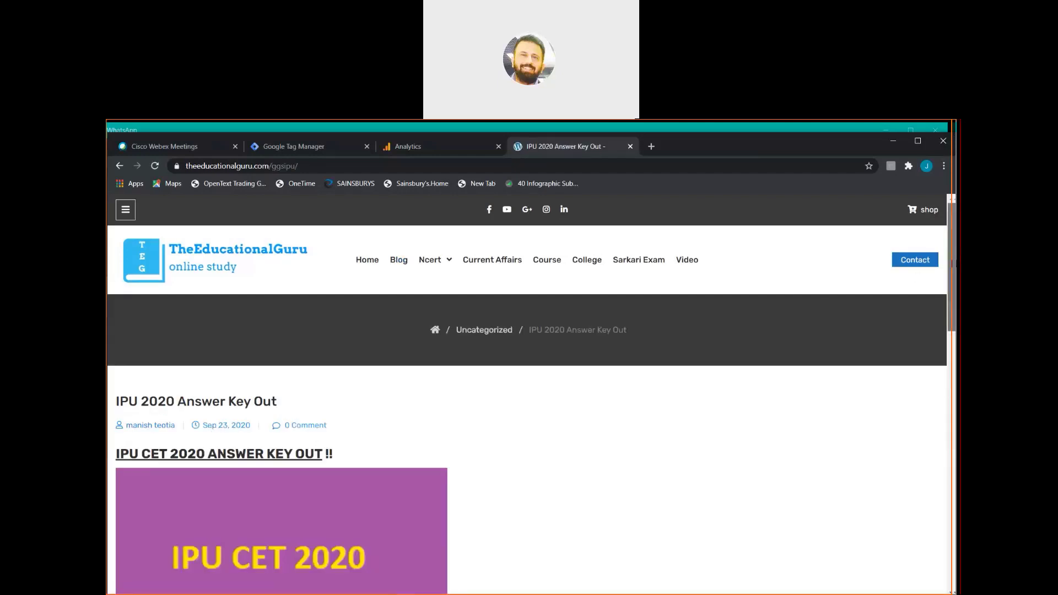
Download the IPU MCA (LE) CET Code – 163 answer key PDF offered under Method 2 of the post
left_click_drag(952, 258, 952, 393)
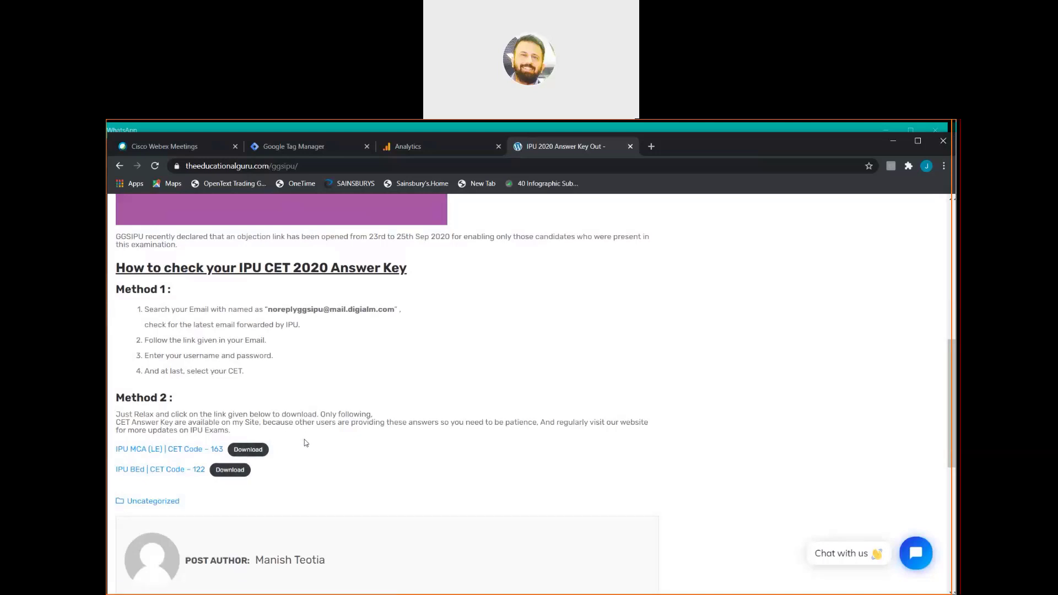
left_click(254, 452)
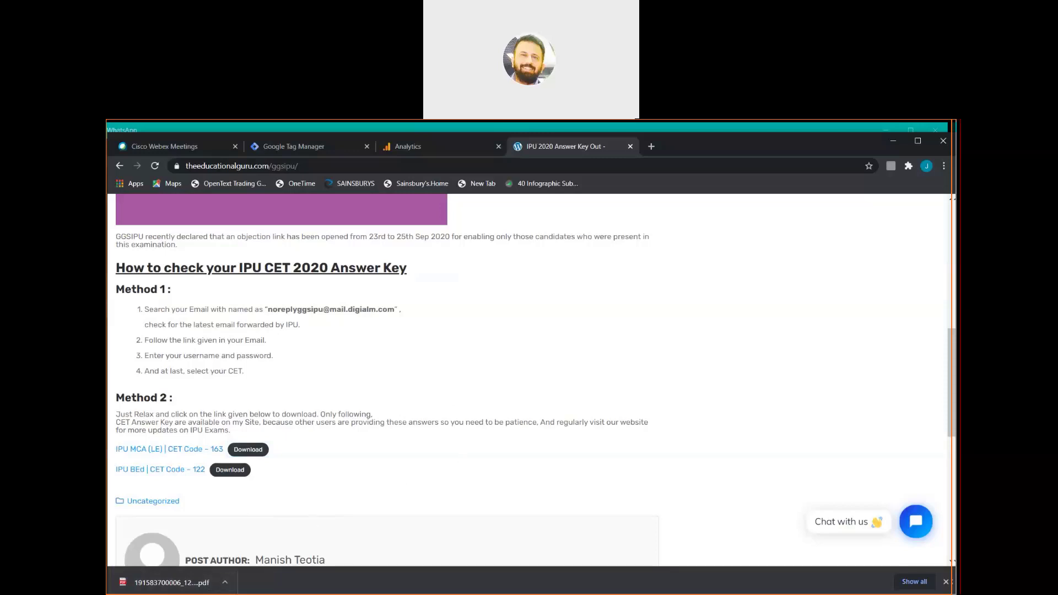
left_click(524, 133)
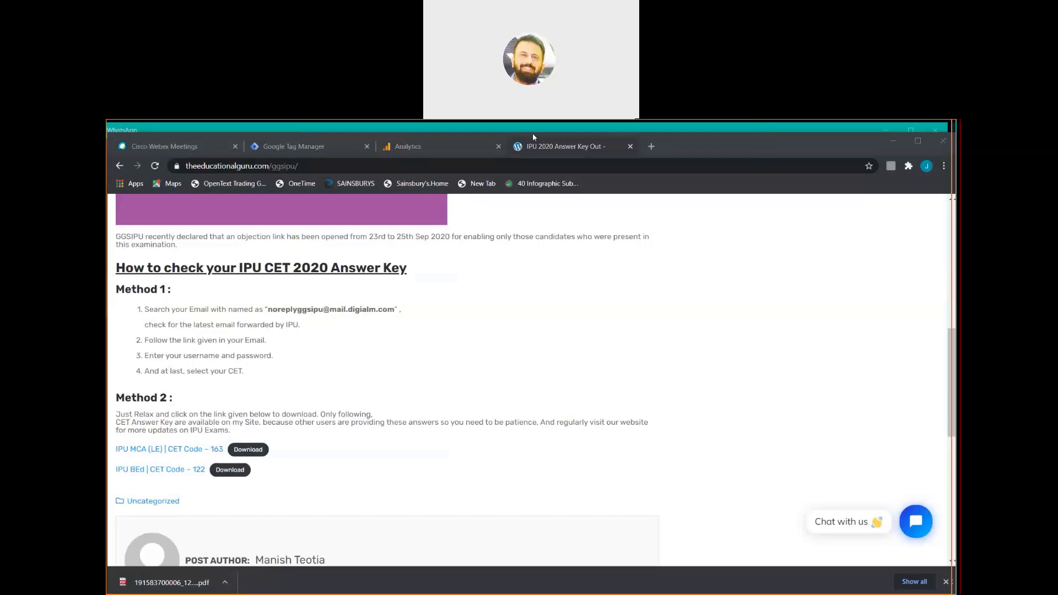
left_click(635, 347)
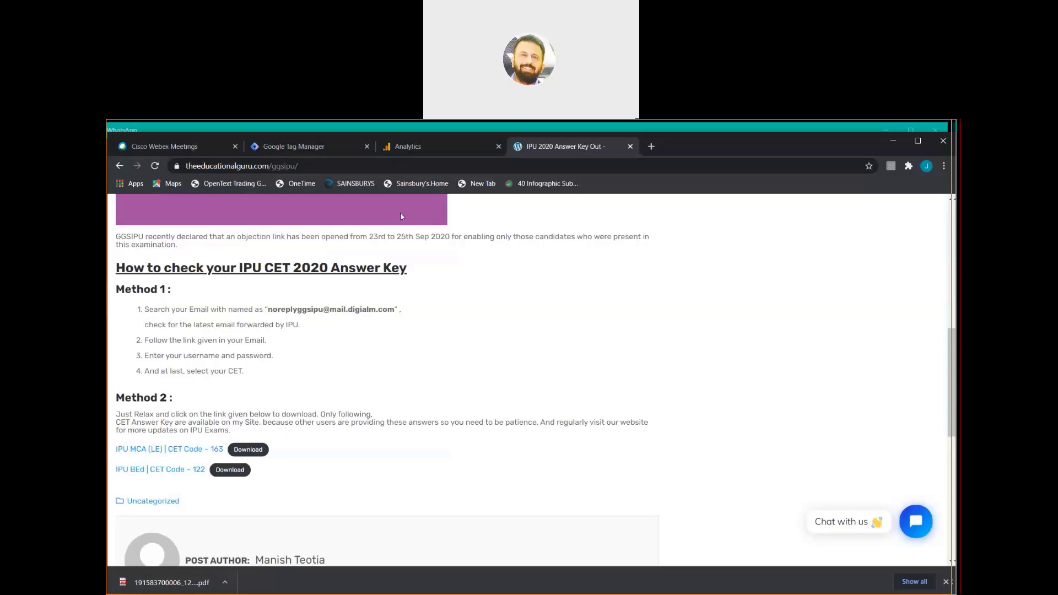
Create a new trigger in the Tag Manager container and name it "pdf download tracking"
left_click(323, 148)
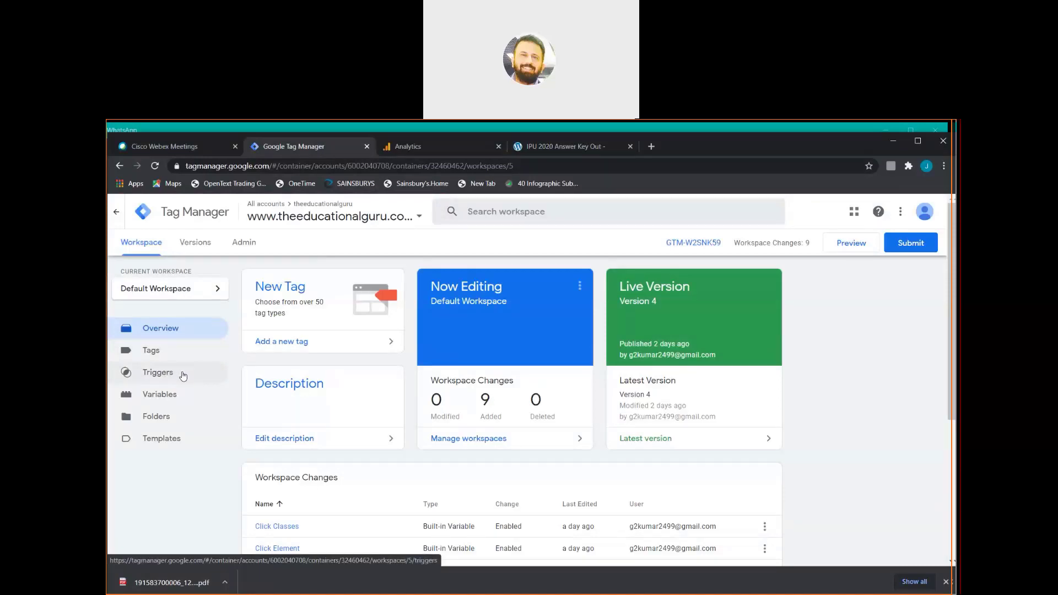
left_click(184, 376)
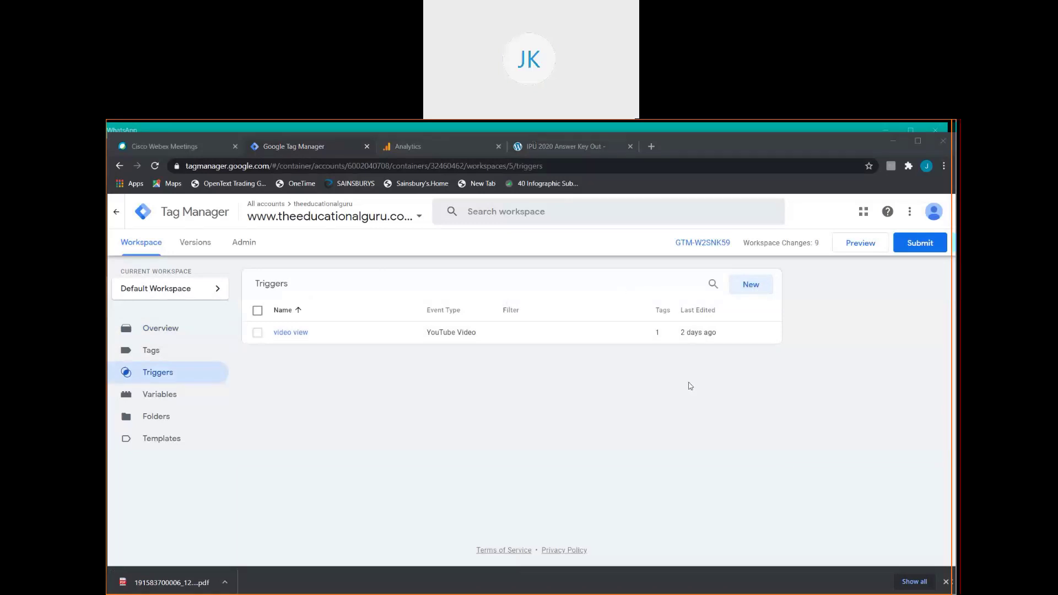
left_click(748, 285)
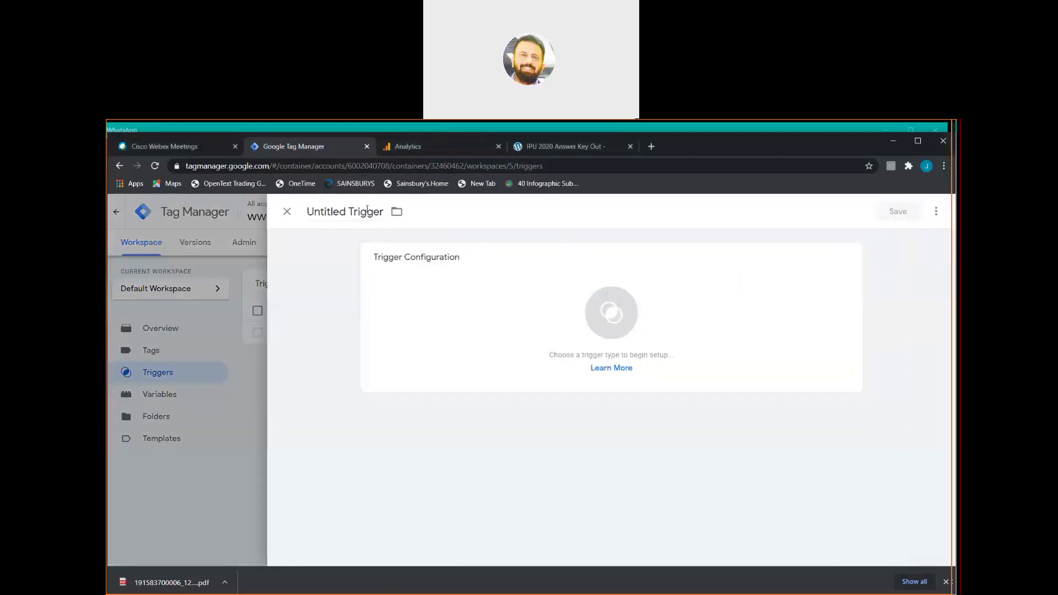
left_click(366, 212)
key("BackSpace")
key("BackSpace")
key("BackSpace")
key("BackSpace")
key("BackSpace")
key("BackSpace")
key("BackSpace")
key("BackSpace")
key("BackSpace")
key("BackSpace")
key("BackSpace")
key("BackSpace")
key("BackSpace")
key("BackSpace")
key("BackSpace")
key("BackSpace")
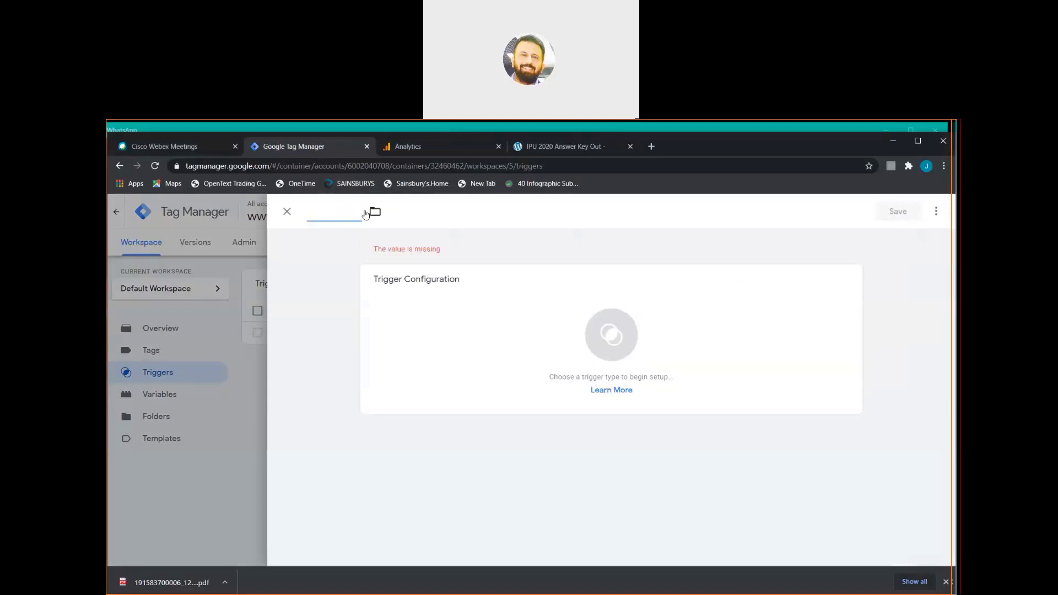
type("pdf download")
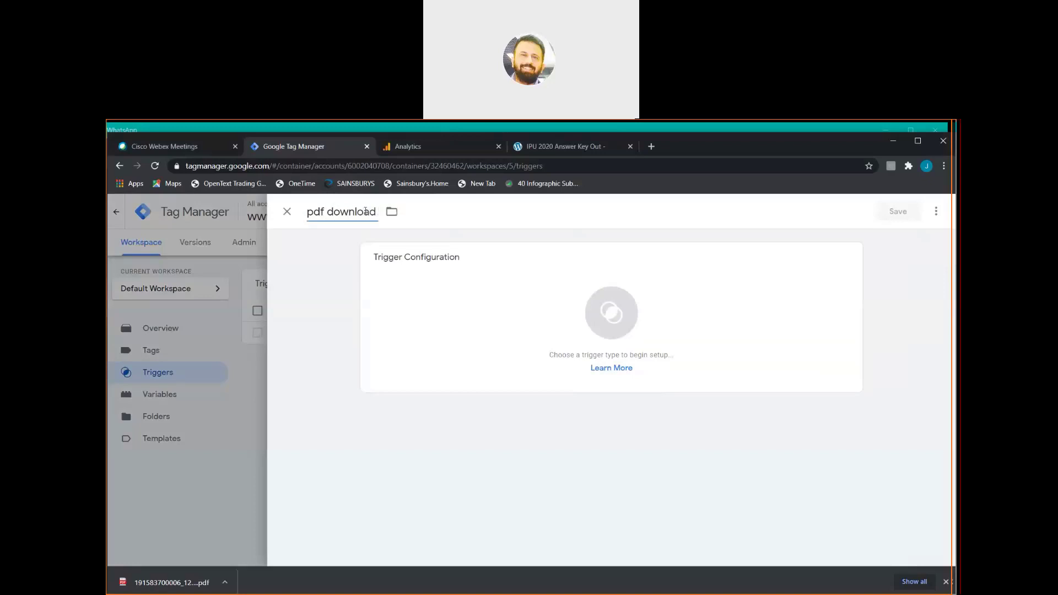
type(" tracking")
Set the trigger type to Click - Just Links and have it fire on Some Link Clicks
left_click(612, 312)
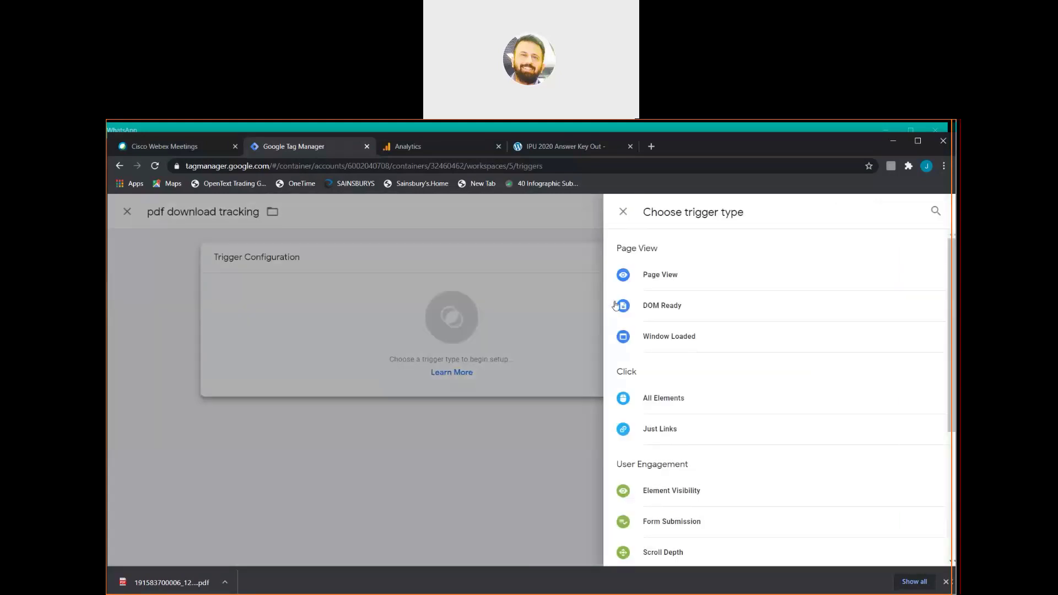
left_click(678, 432)
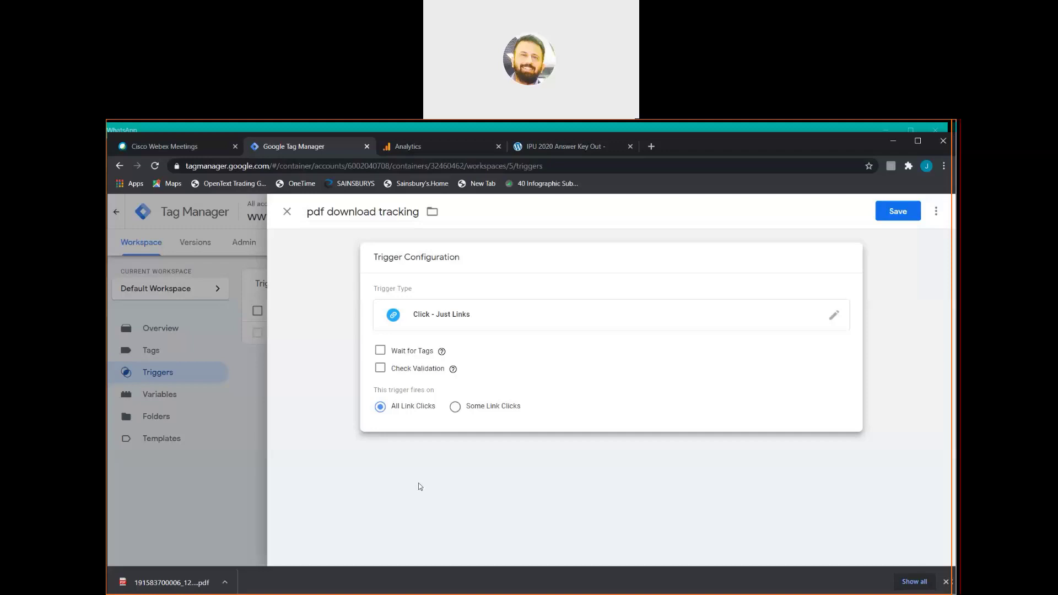
left_click(455, 408)
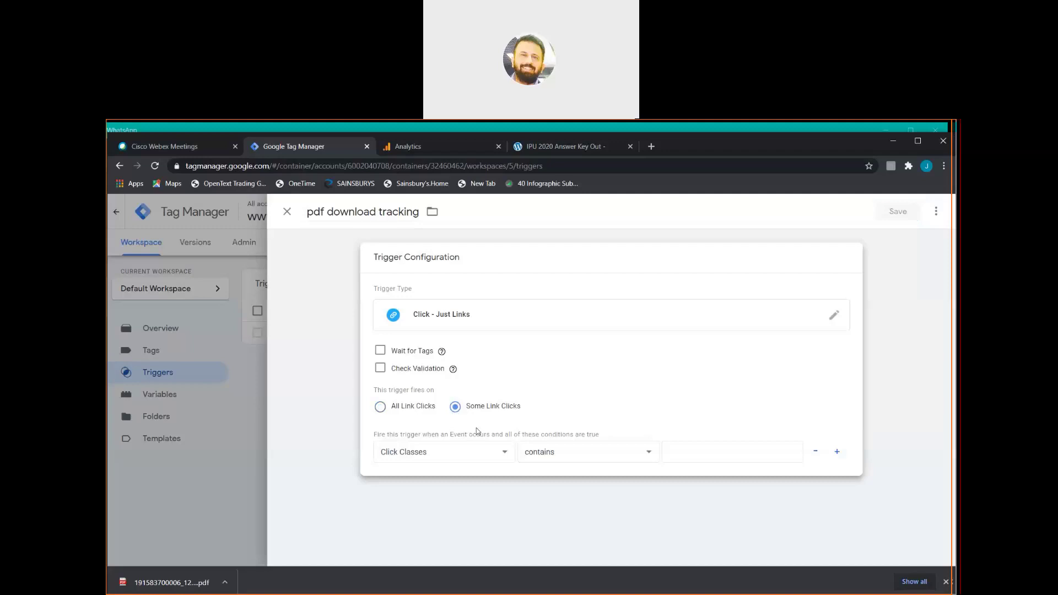
Set the trigger condition to Click URL matches RegEx "pdf" and save the trigger
left_click(506, 453)
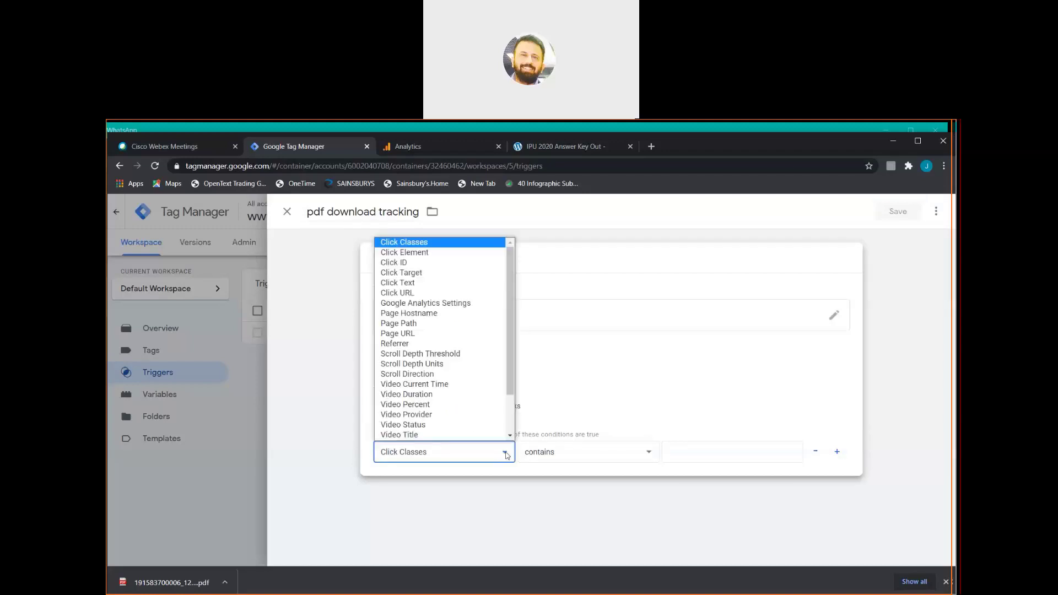
left_click(440, 295)
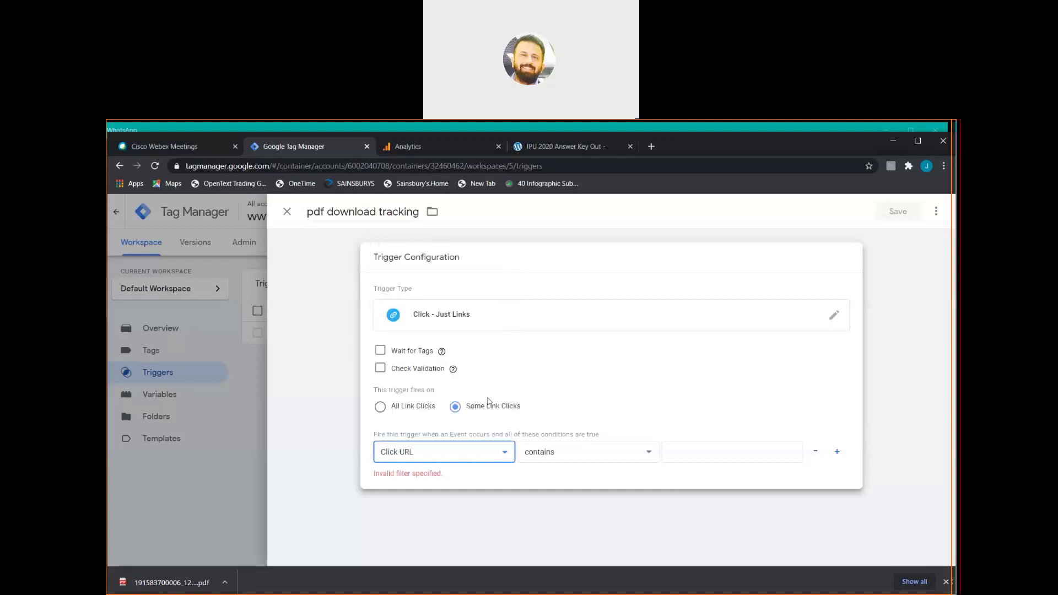
left_click(650, 452)
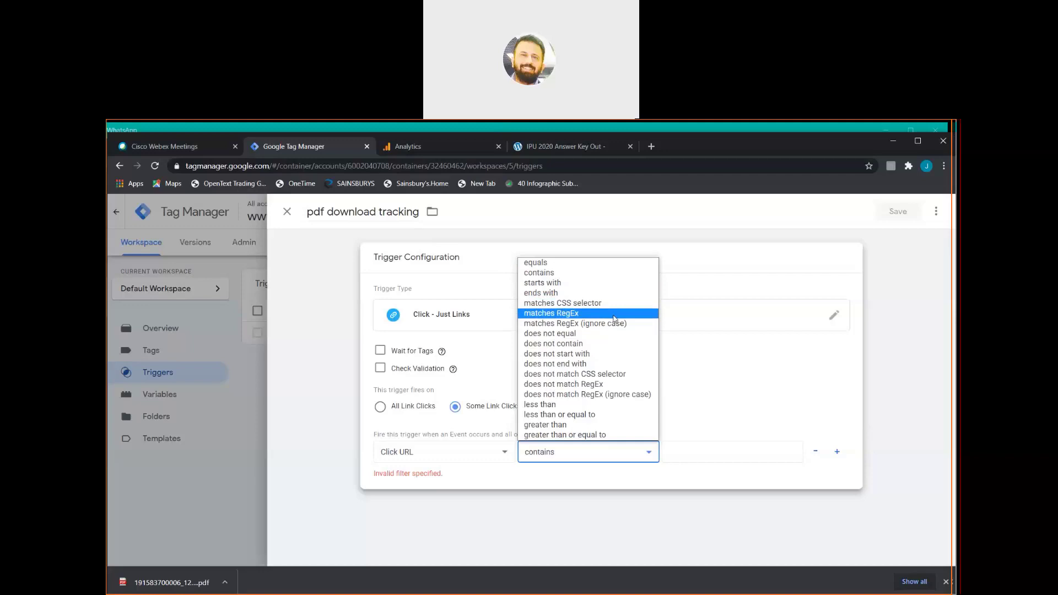
left_click(614, 318)
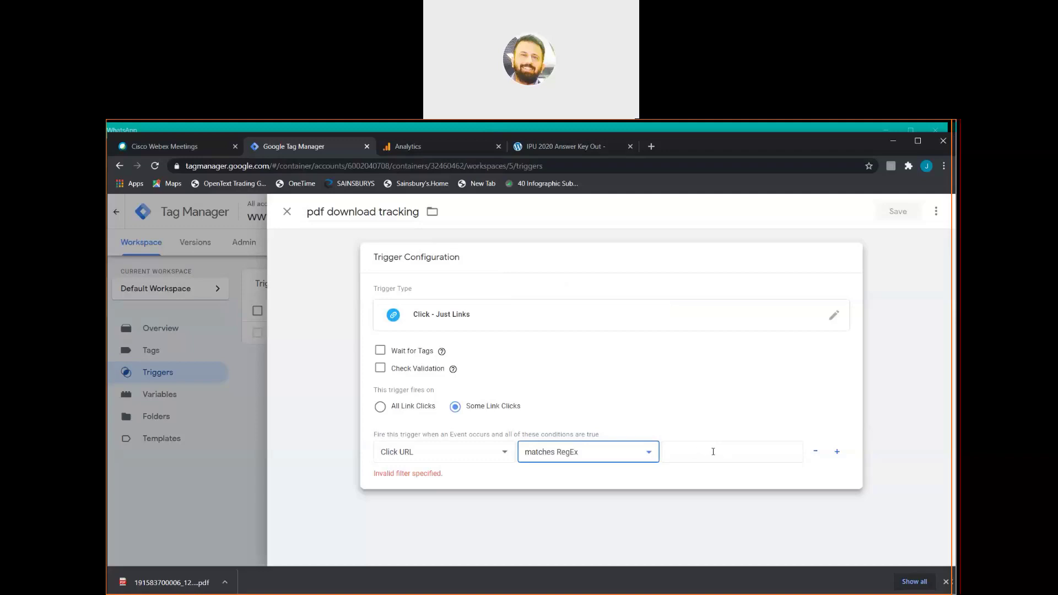
left_click(713, 452)
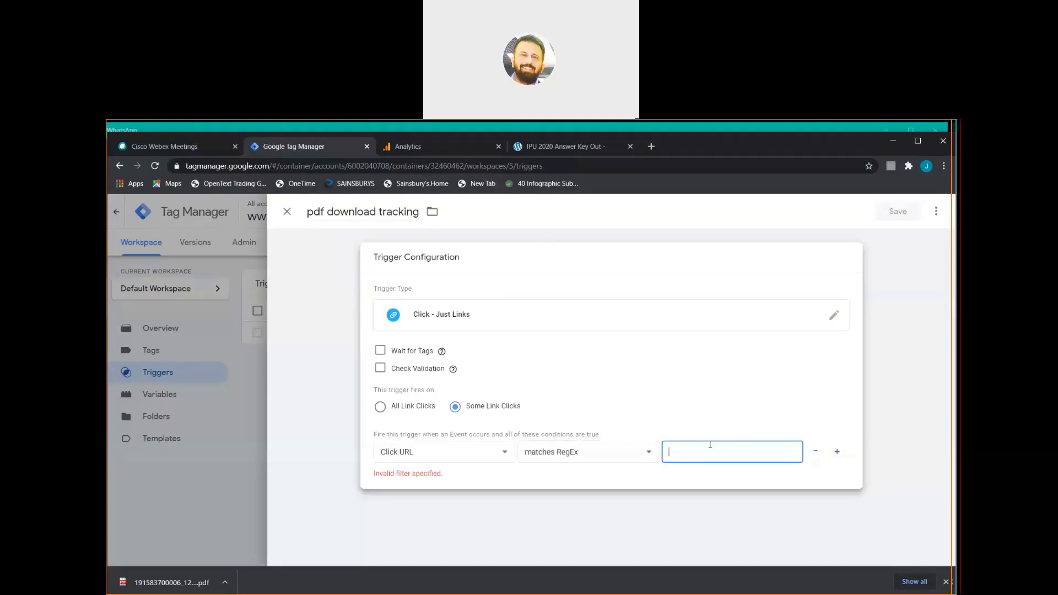
left_click(528, 133)
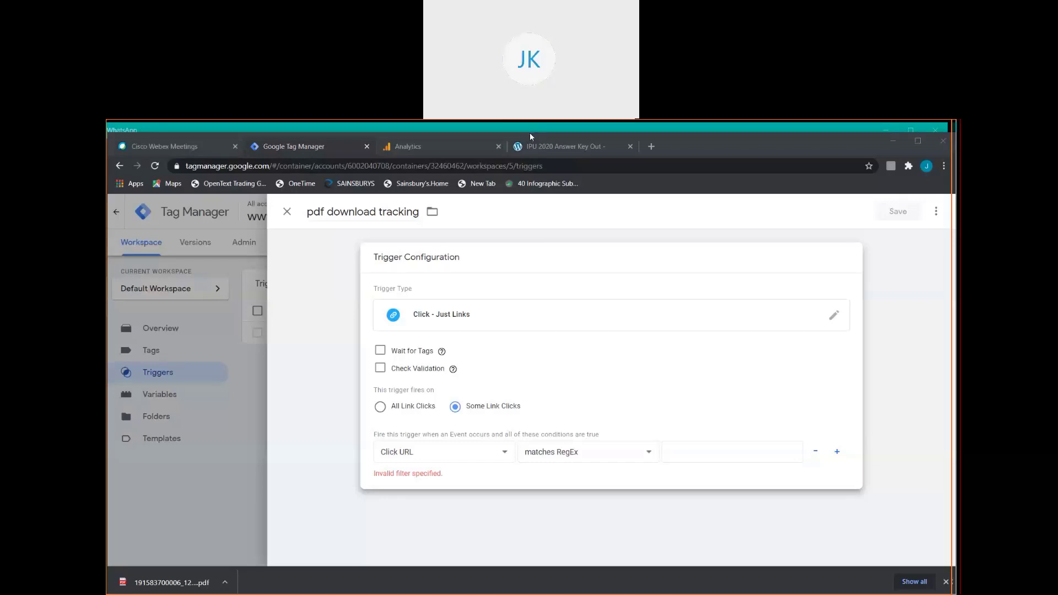
left_click(716, 452)
type("pdf")
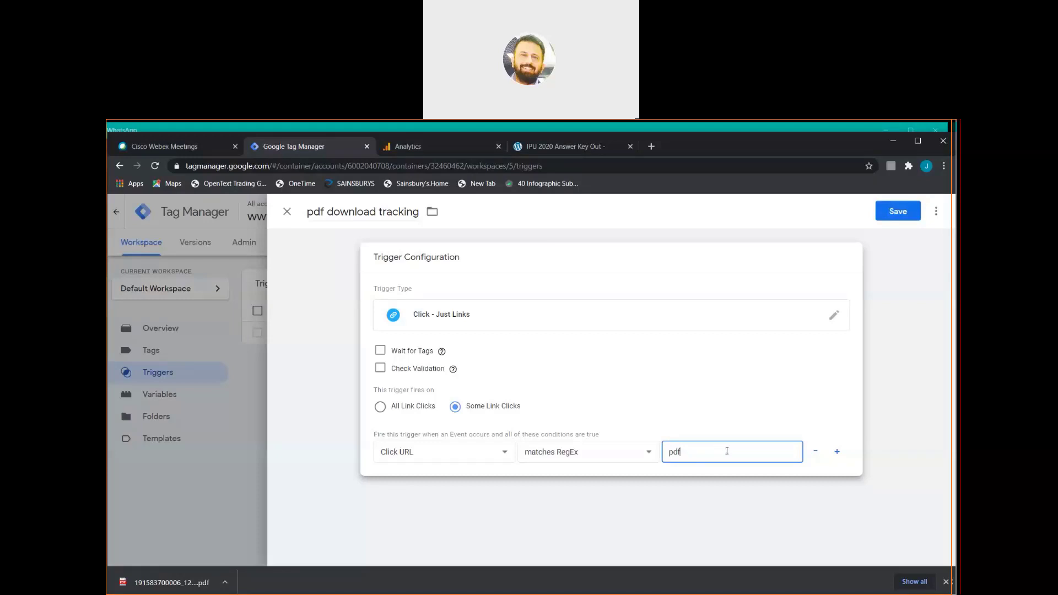
left_click(906, 215)
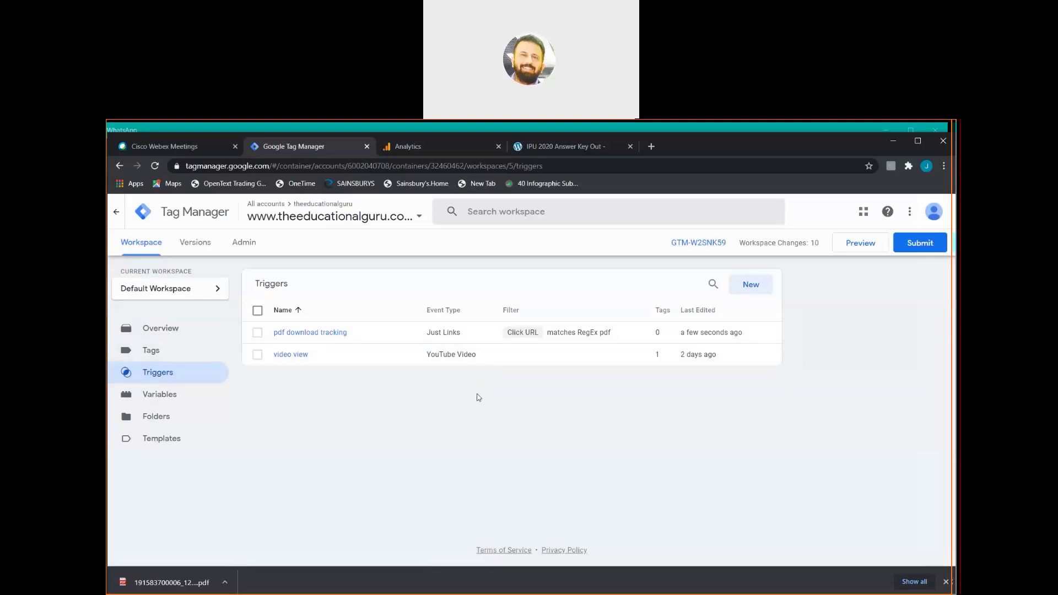
Create a new tag in the container and name it "pdf download tracking"
left_click(192, 354)
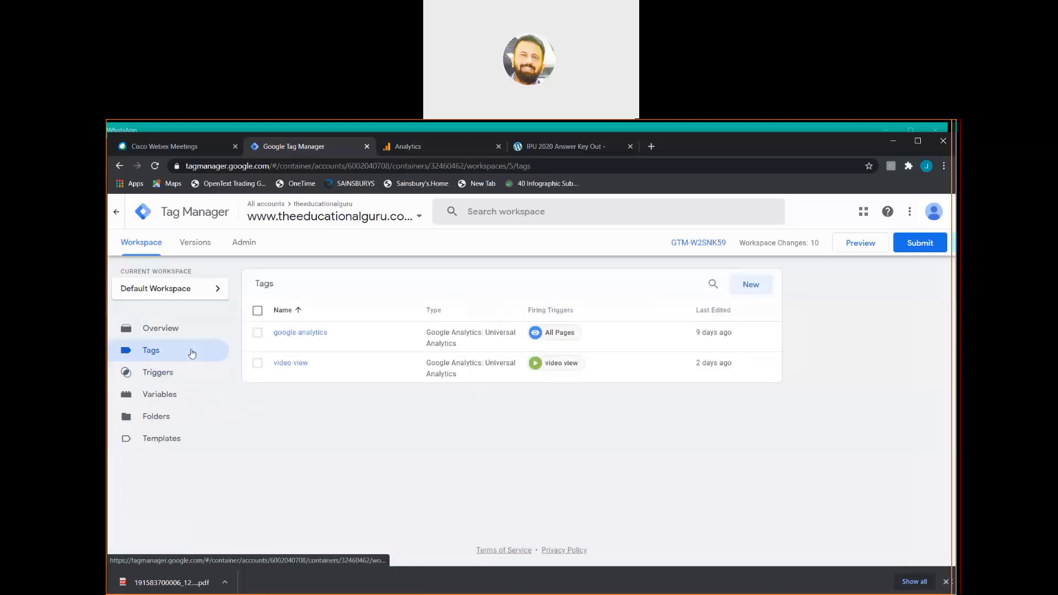
left_click(758, 291)
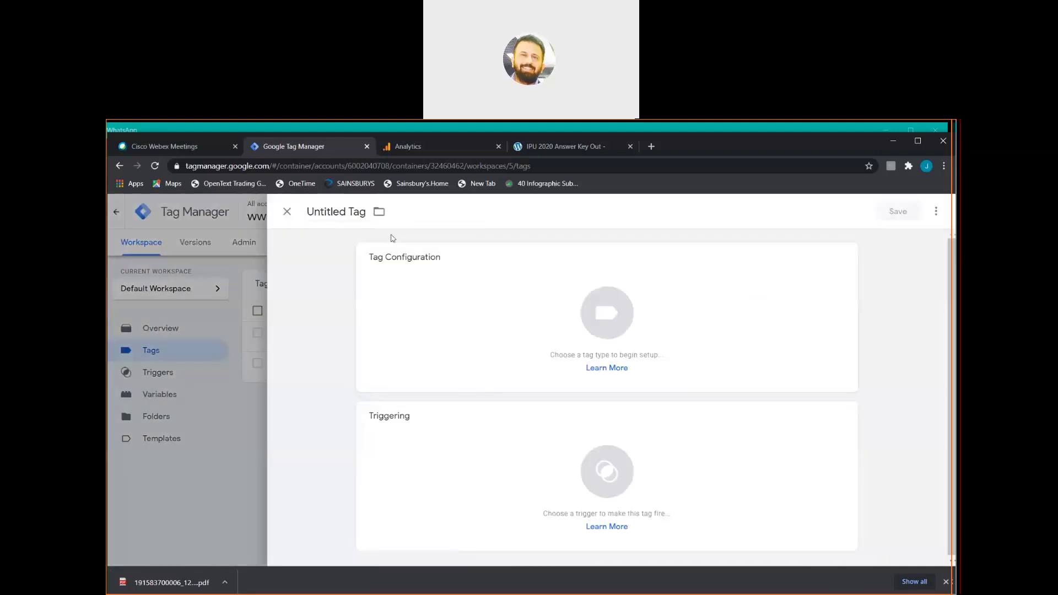
left_click(350, 211)
key("BackSpace")
key("BackSpace")
key("BackSpace")
key("BackSpace")
key("BackSpace")
key("BackSpace")
key("BackSpace")
key("BackSpace")
key("BackSpace")
key("BackSpace")
key("BackSpace")
key("BackSpace")
type("pdf downl")
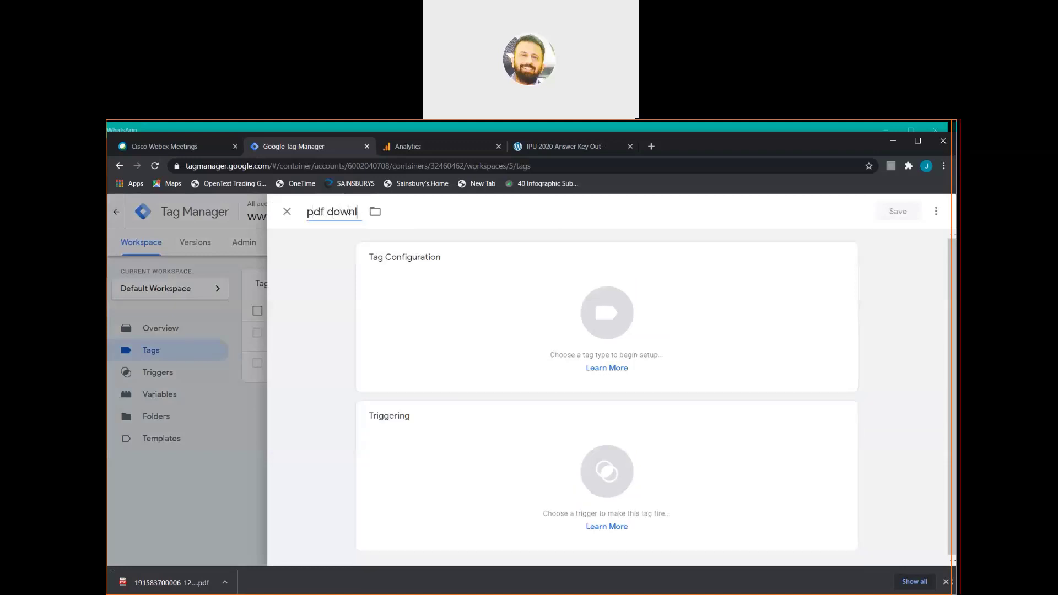
type("oad tracking")
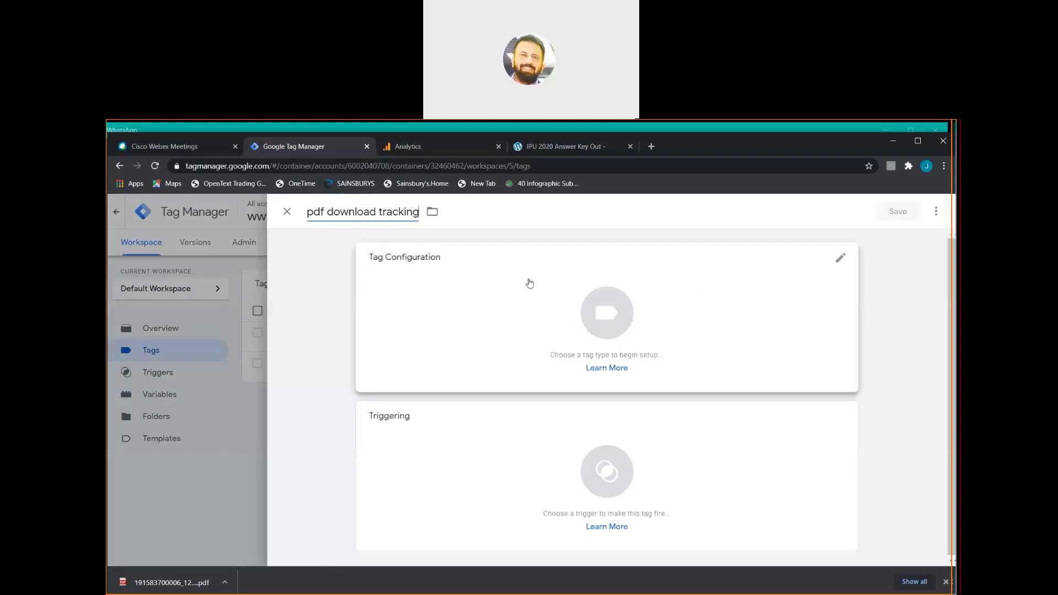
Set the tag type to Google Analytics: Universal Analytics and its track type to Event
left_click(593, 316)
left_click(594, 316)
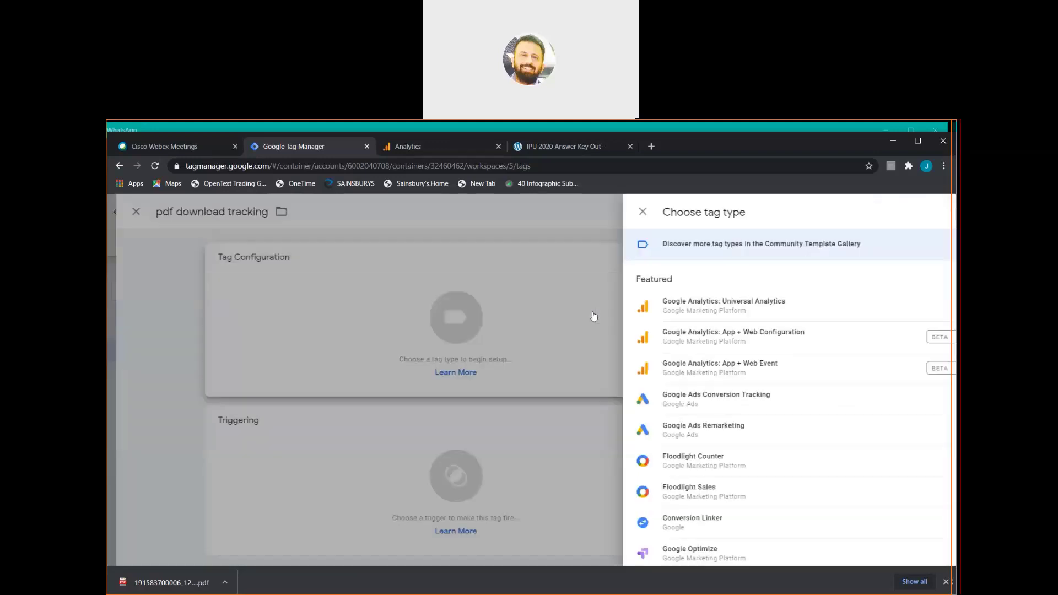
left_click(779, 305)
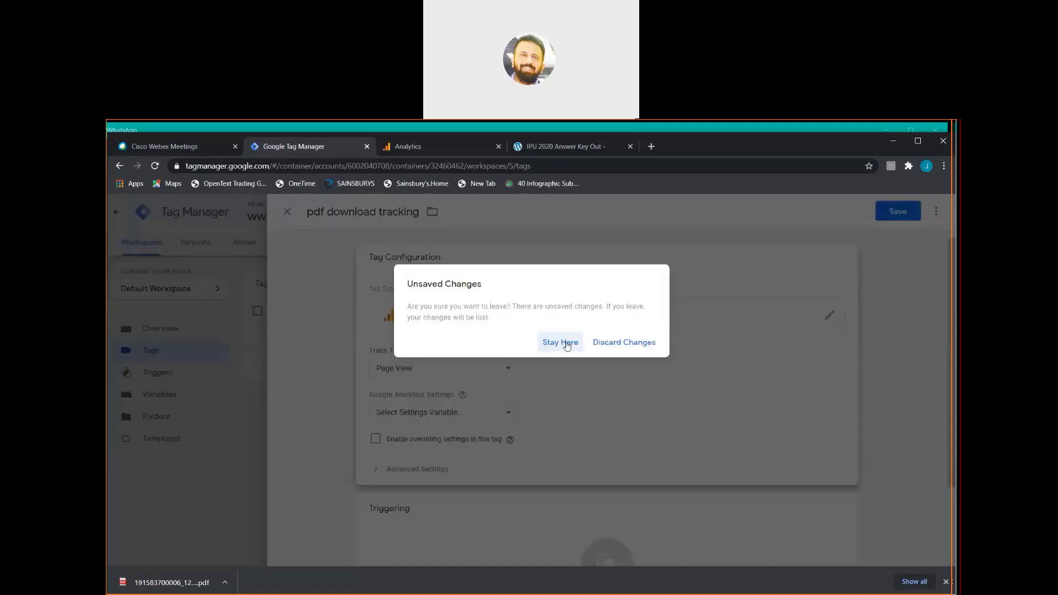
left_click(561, 343)
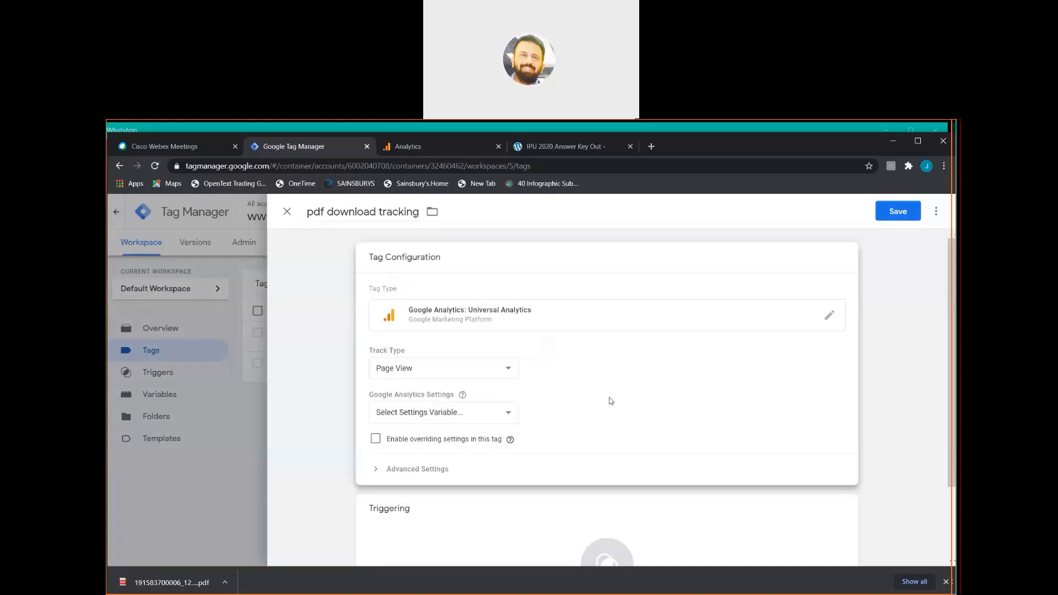
left_click(509, 371)
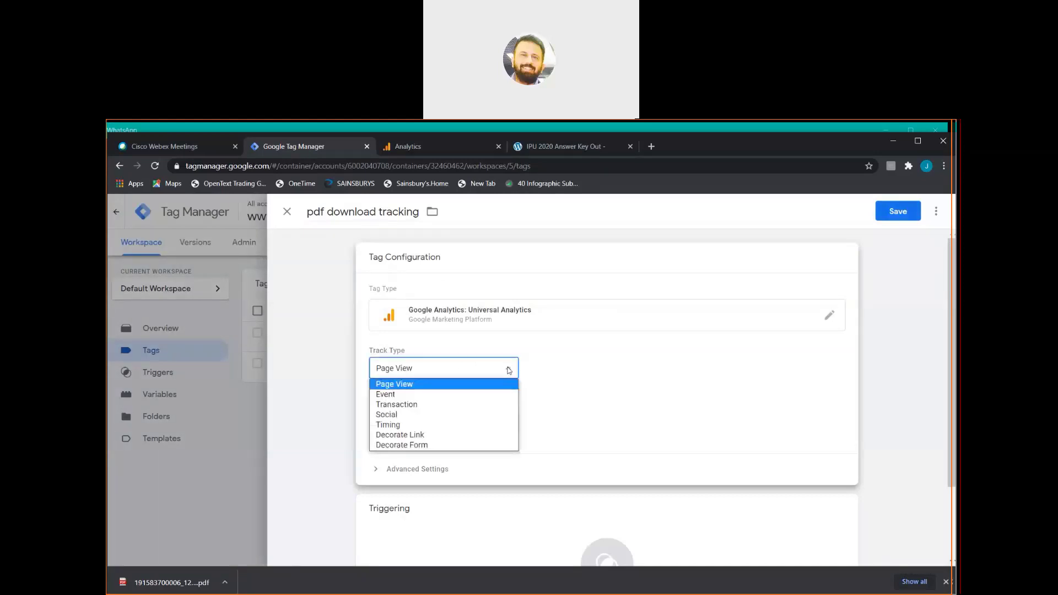
left_click(493, 398)
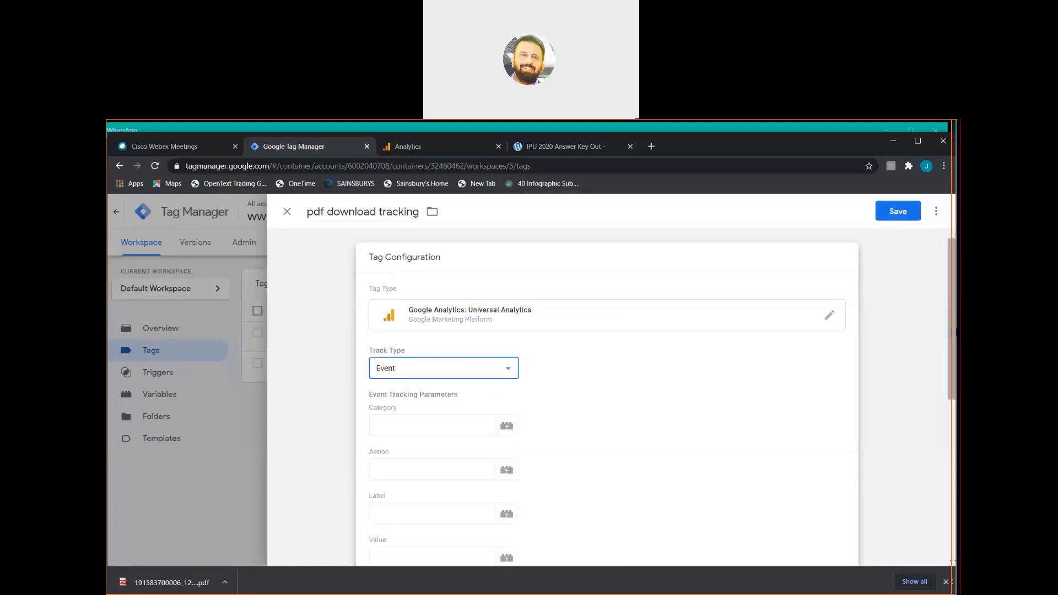
Fill the event's Category with the Click Text variable and its Action with the Click URL variable
left_click_drag(952, 333, 953, 387)
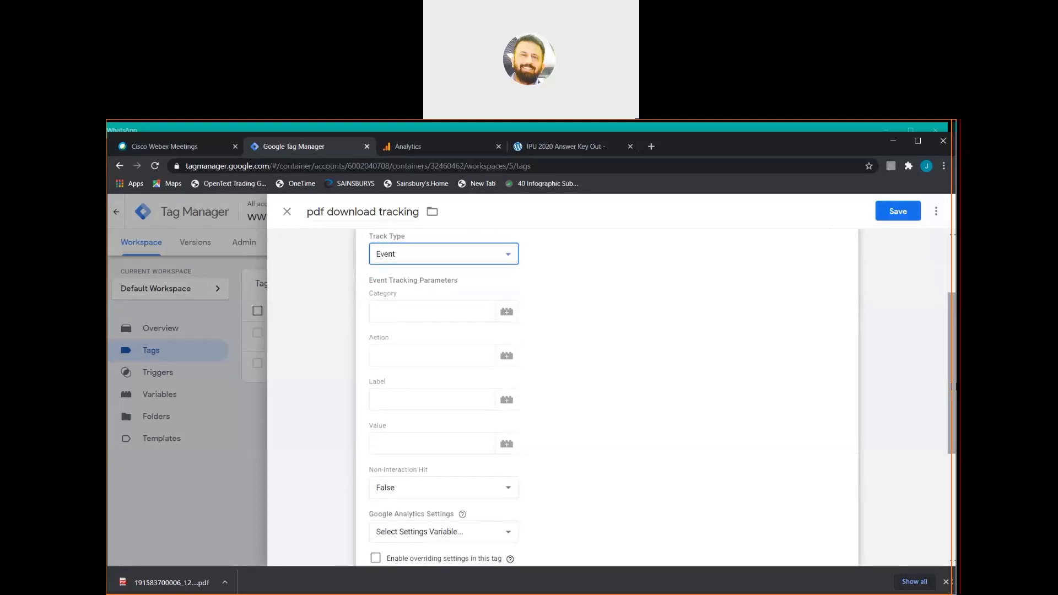
left_click(507, 311)
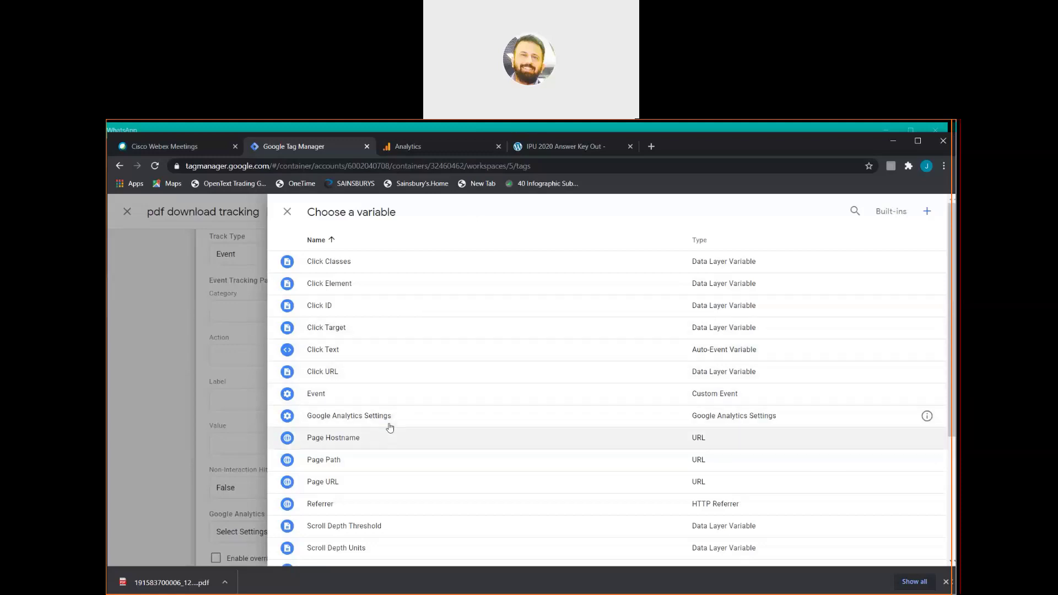
left_click(410, 357)
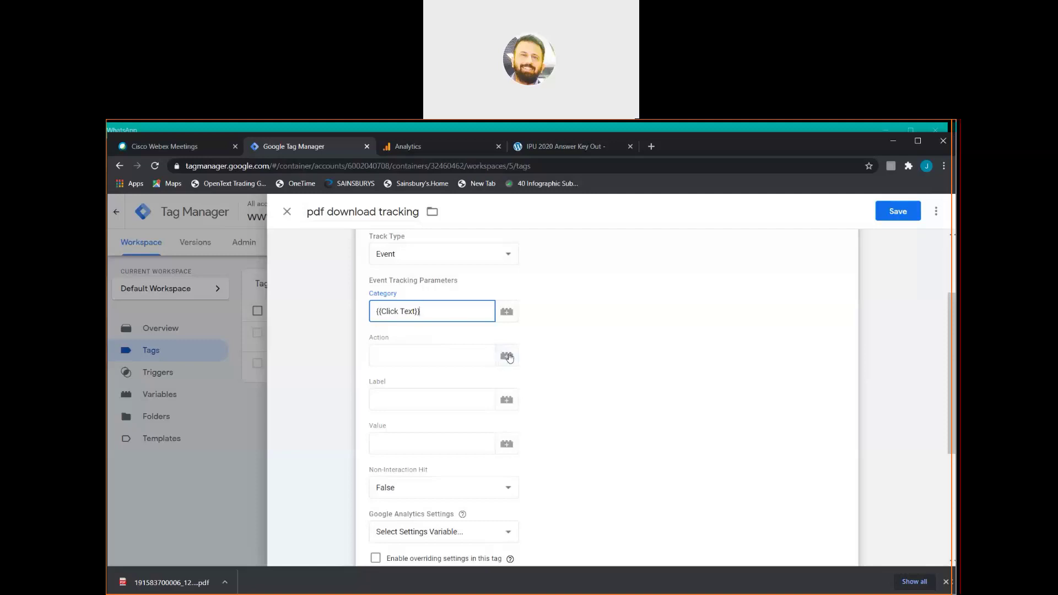
left_click(508, 357)
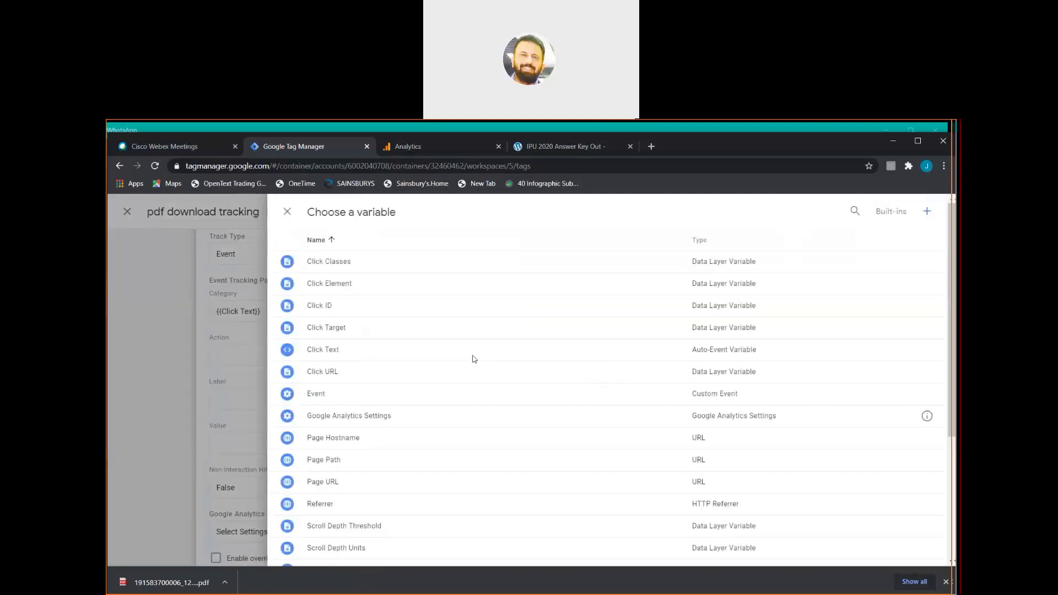
left_click(365, 378)
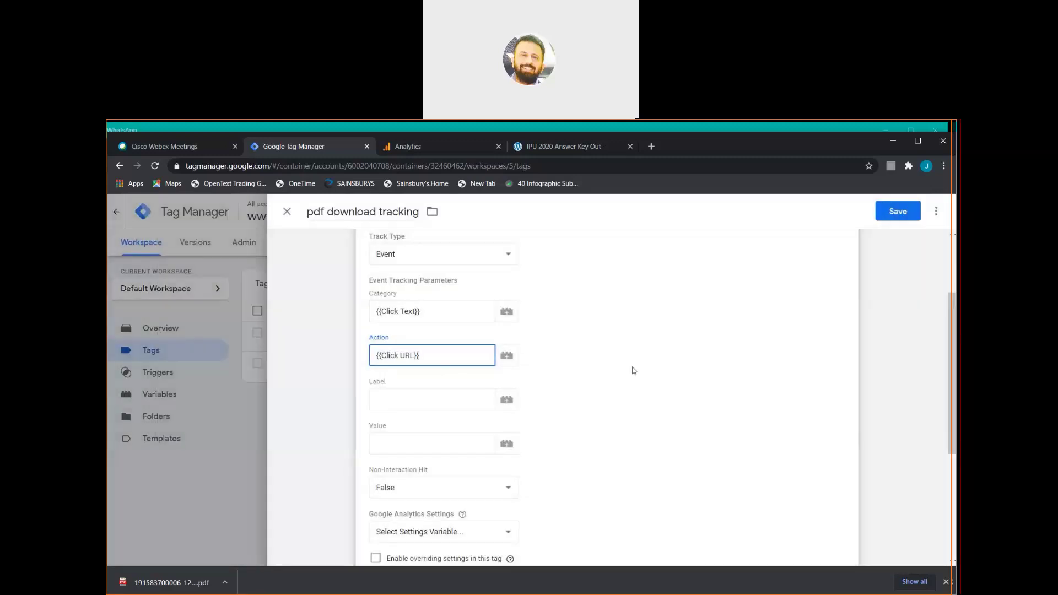
left_click(511, 401)
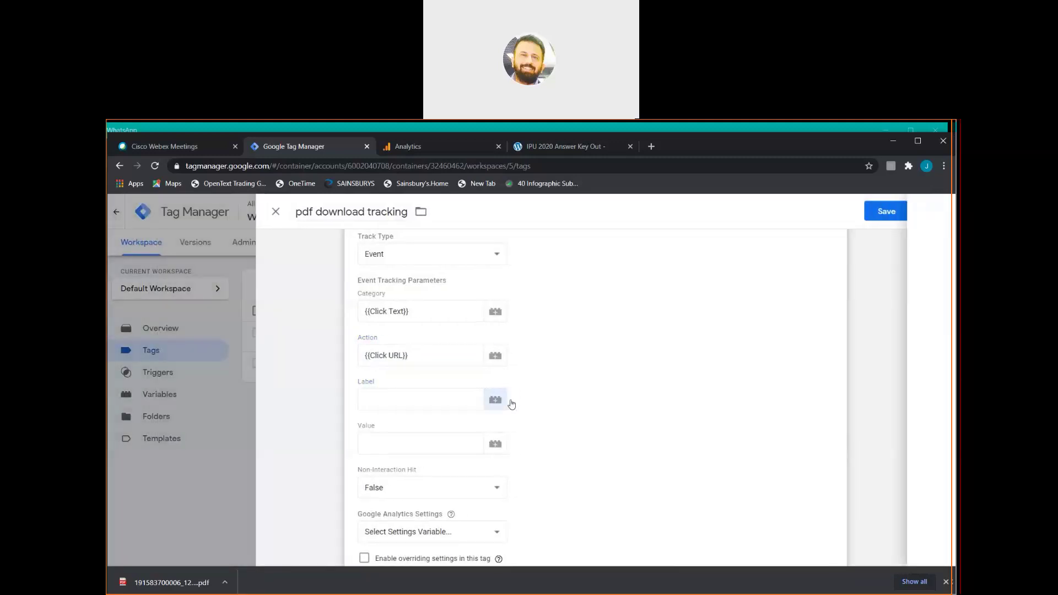
left_click(286, 212)
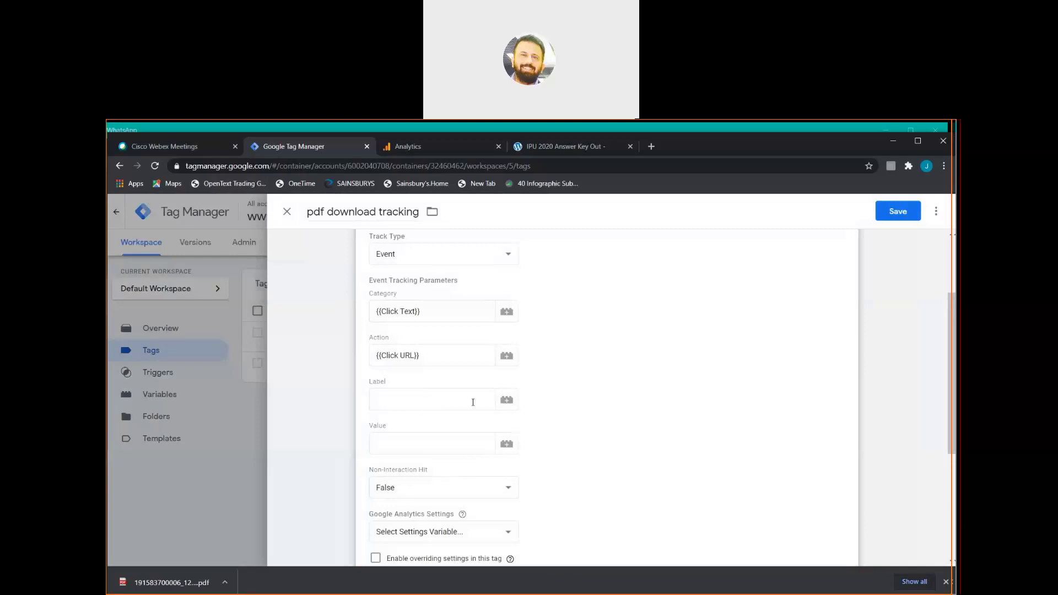
Append "-pdf download" after the variables in both the event Category and Action
left_click(477, 317)
type("-pdf download")
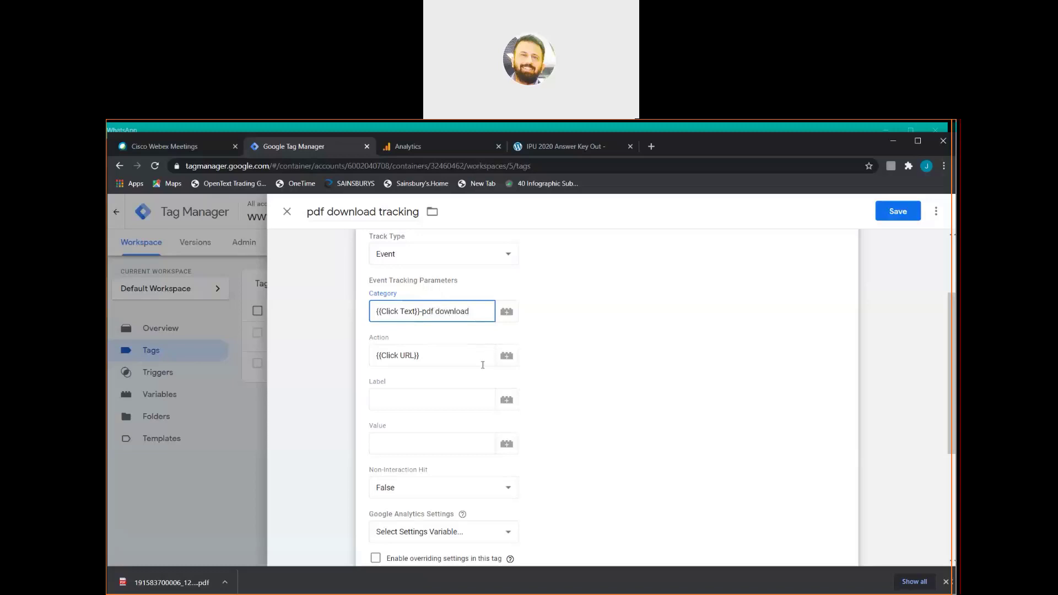
left_click(463, 398)
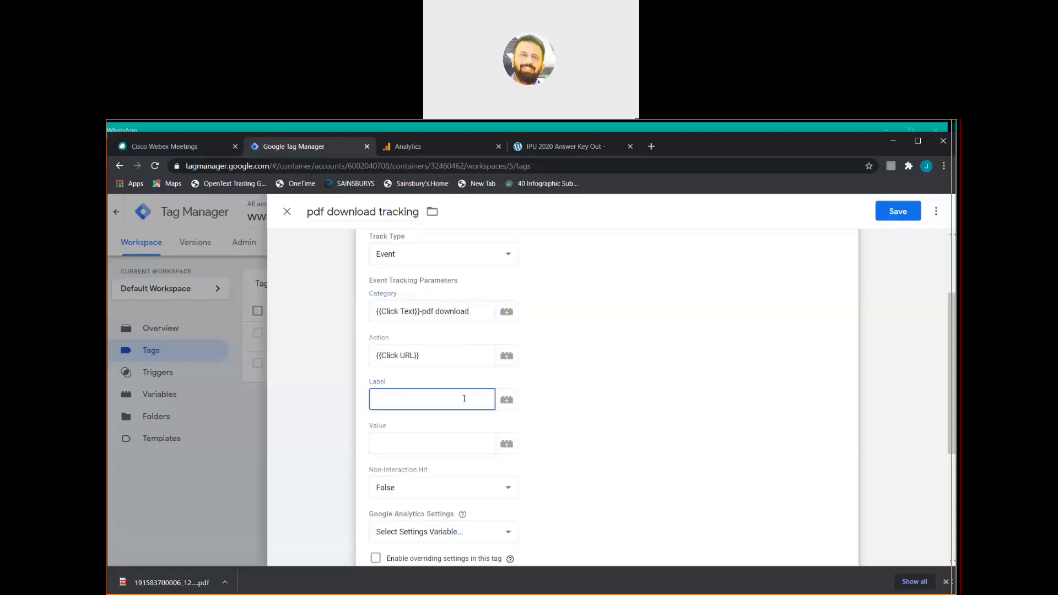
left_click(472, 358)
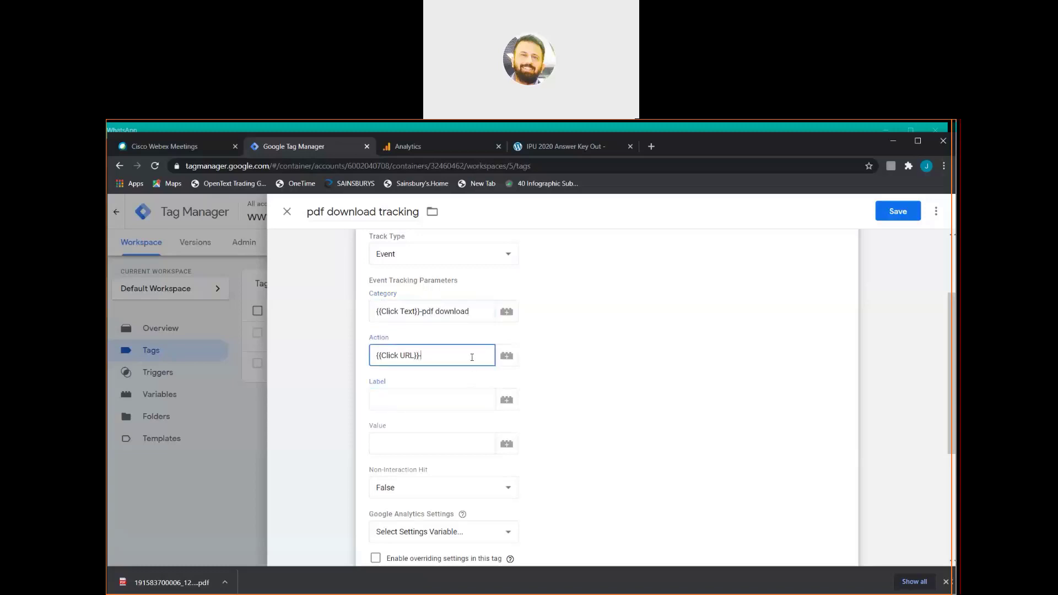
type("-pdf download")
Fill the event's Label with the Page URL variable
left_click(448, 400)
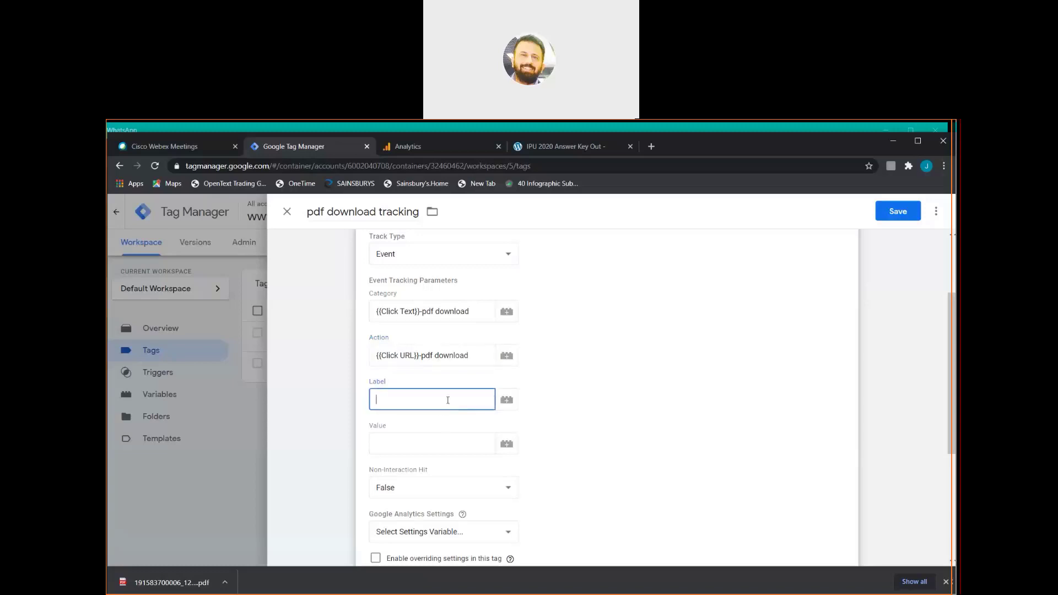
left_click(506, 401)
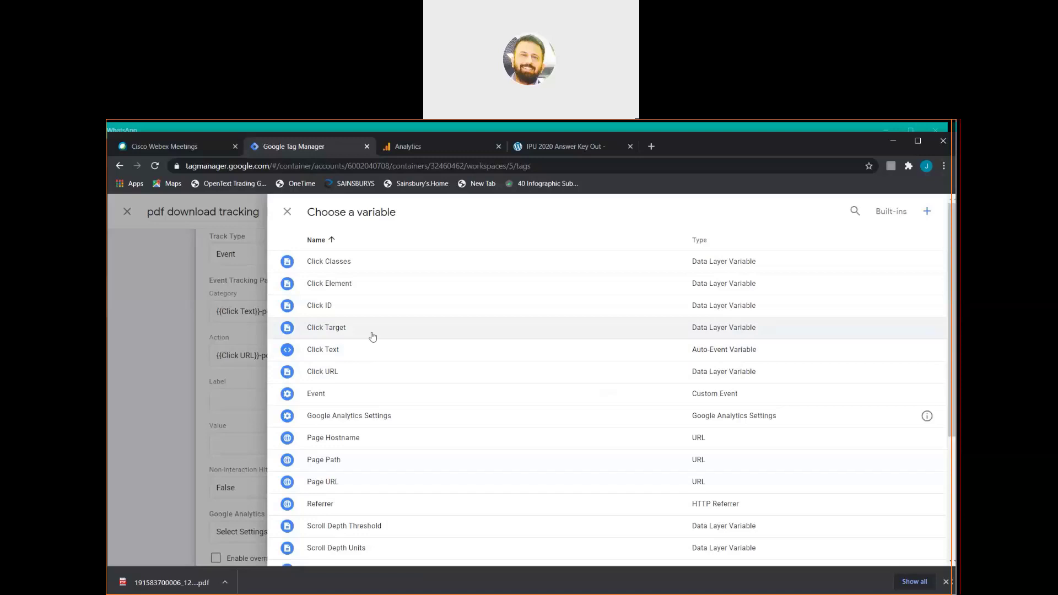
left_click(375, 480)
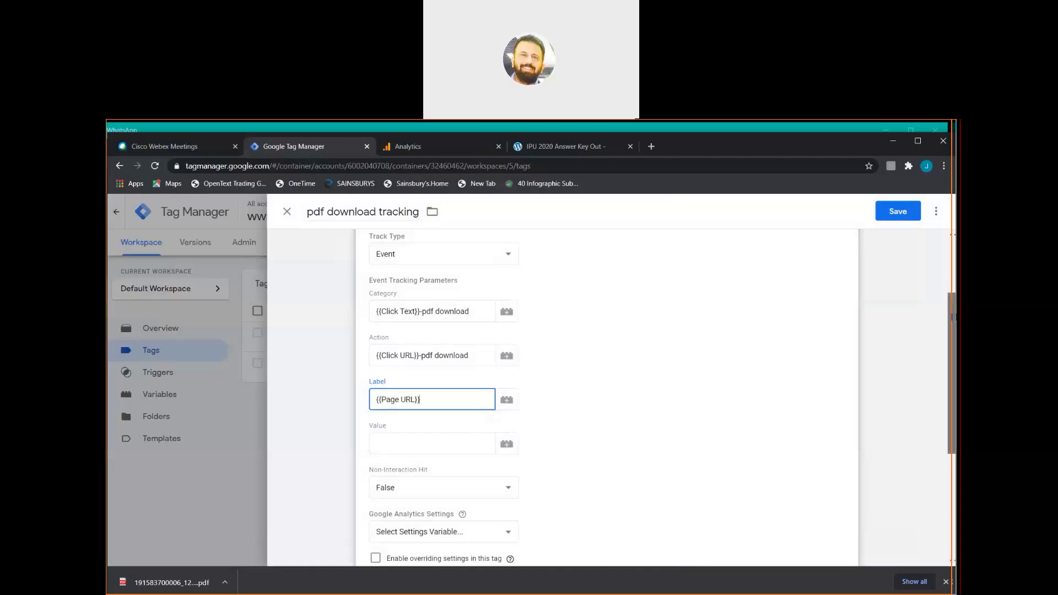
Choose the {{Google Analytics Settings}} variable as the tag's Google Analytics settings
scroll(952, 375, "down", 2)
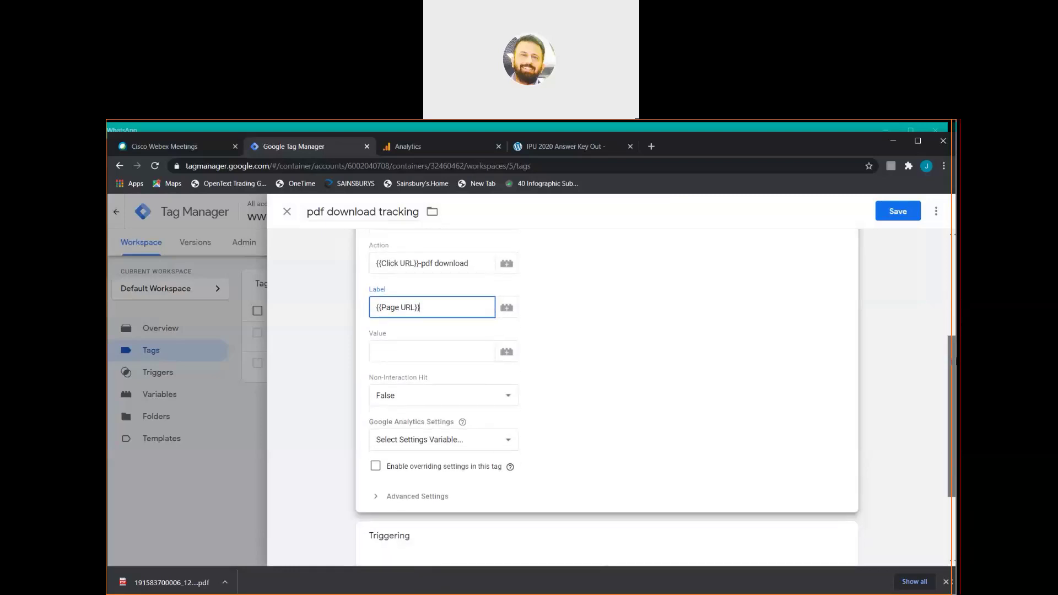
scroll(606, 343, "up", 1)
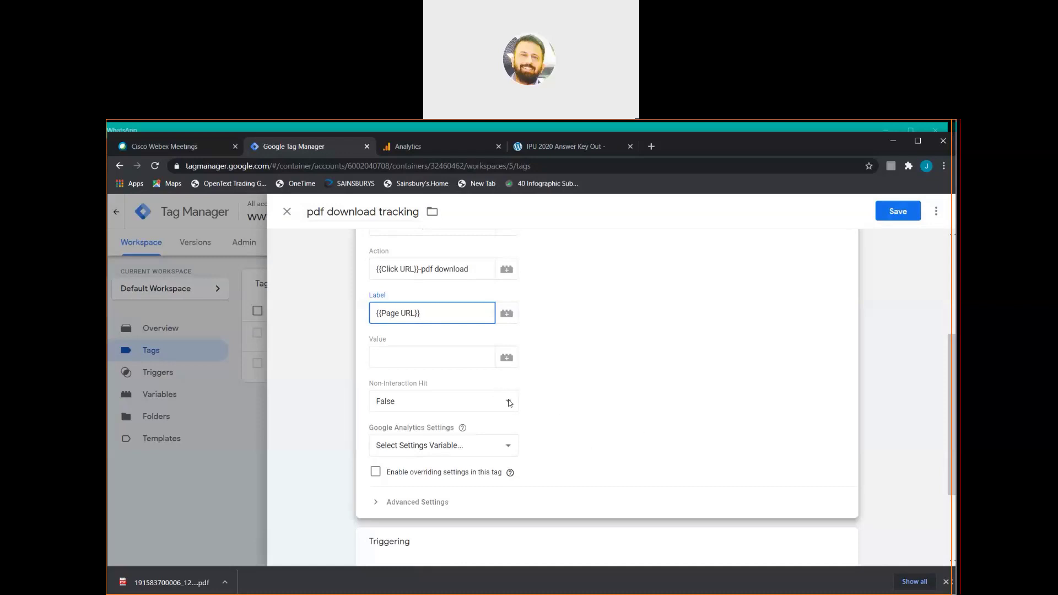
left_click(508, 448)
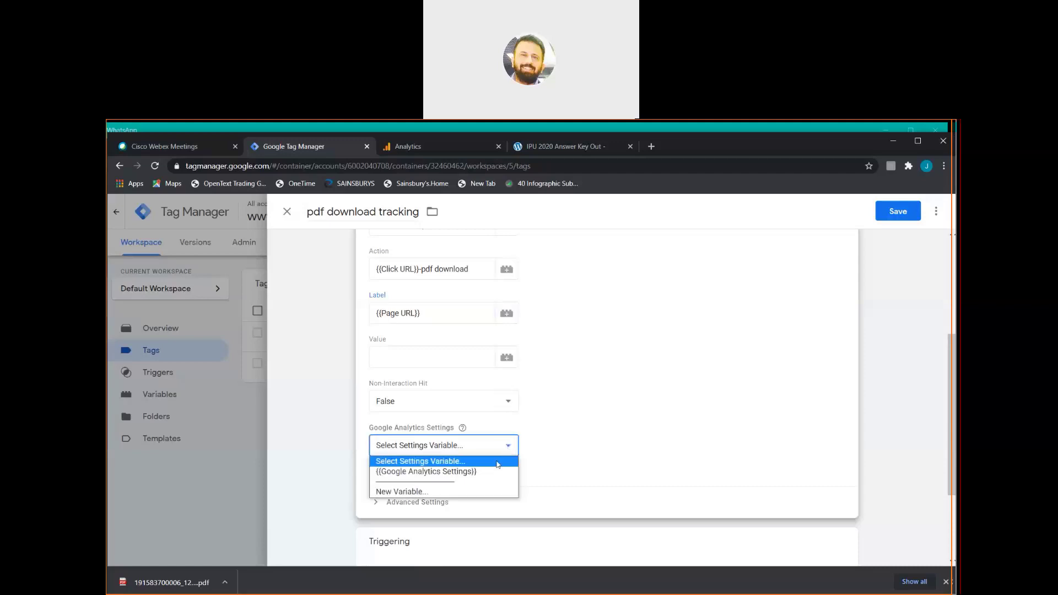
left_click(493, 472)
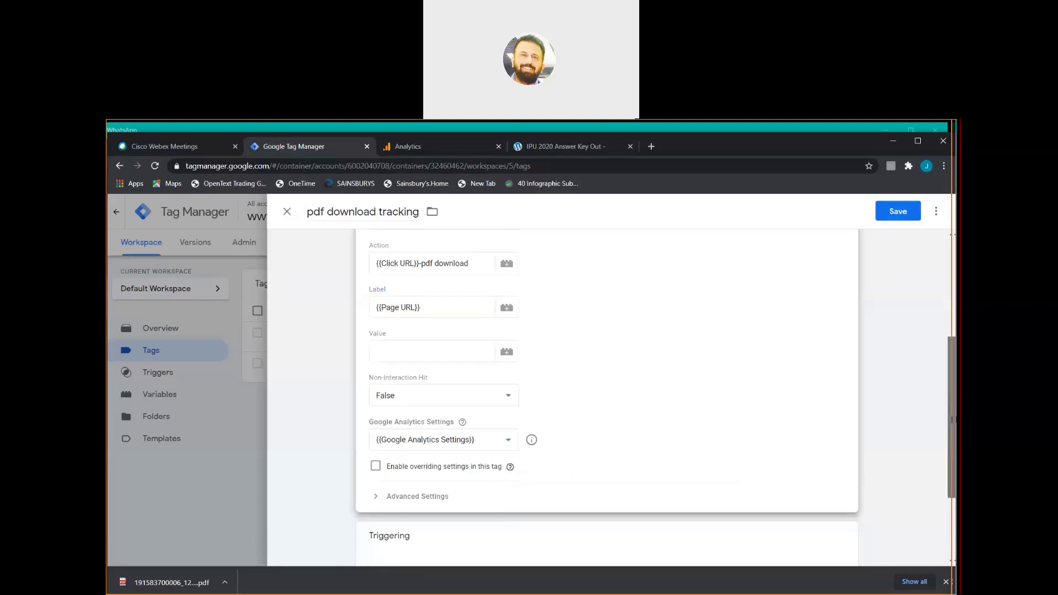
left_click_drag(952, 398, 952, 470)
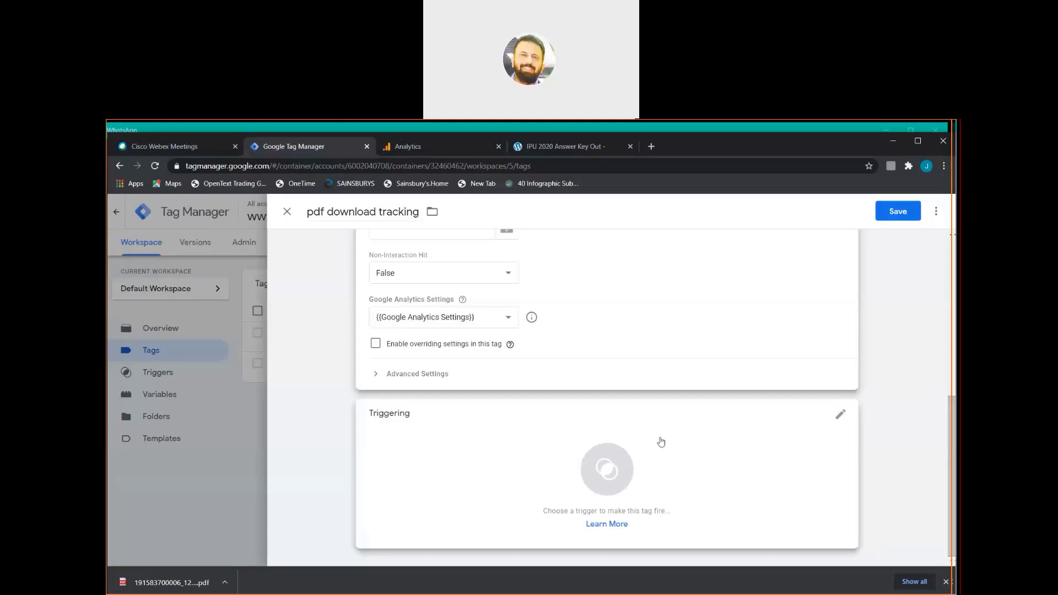
Assign the pdf download tracking trigger to the tag and save the tag
left_click(602, 469)
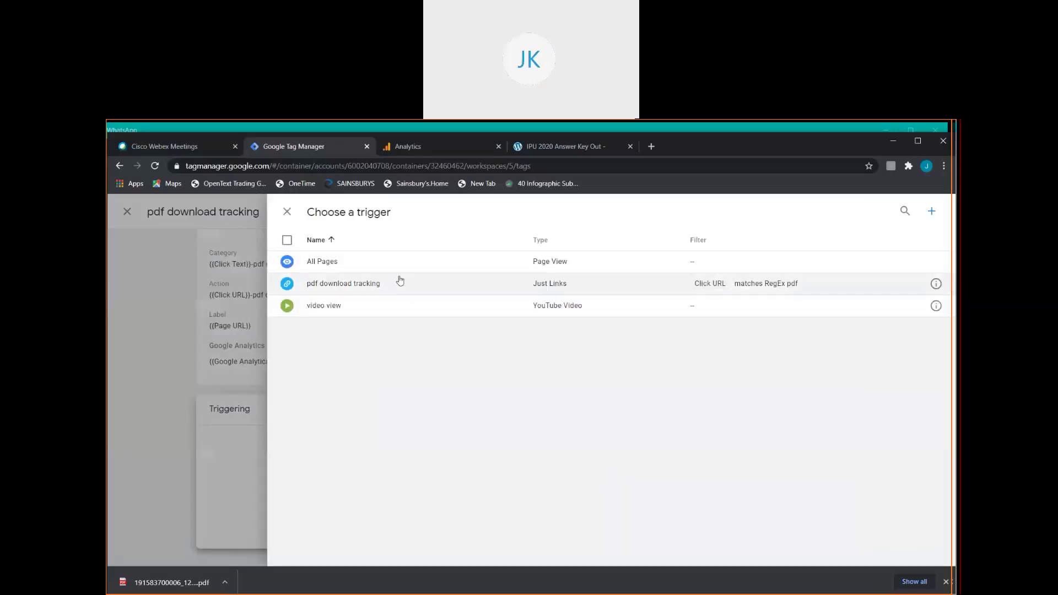
left_click(396, 285)
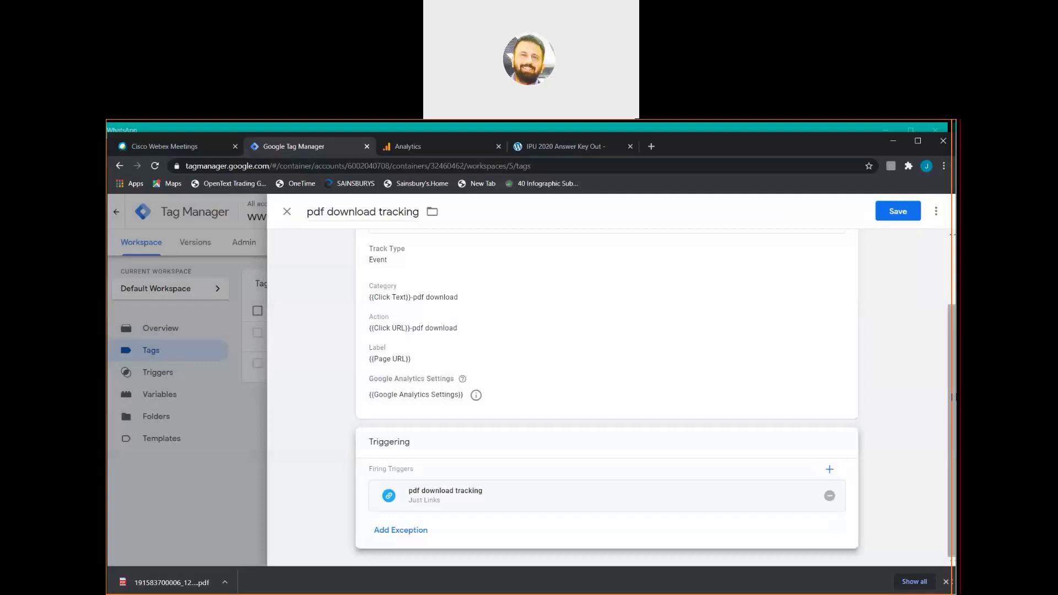
scroll(952, 396, "up", 2)
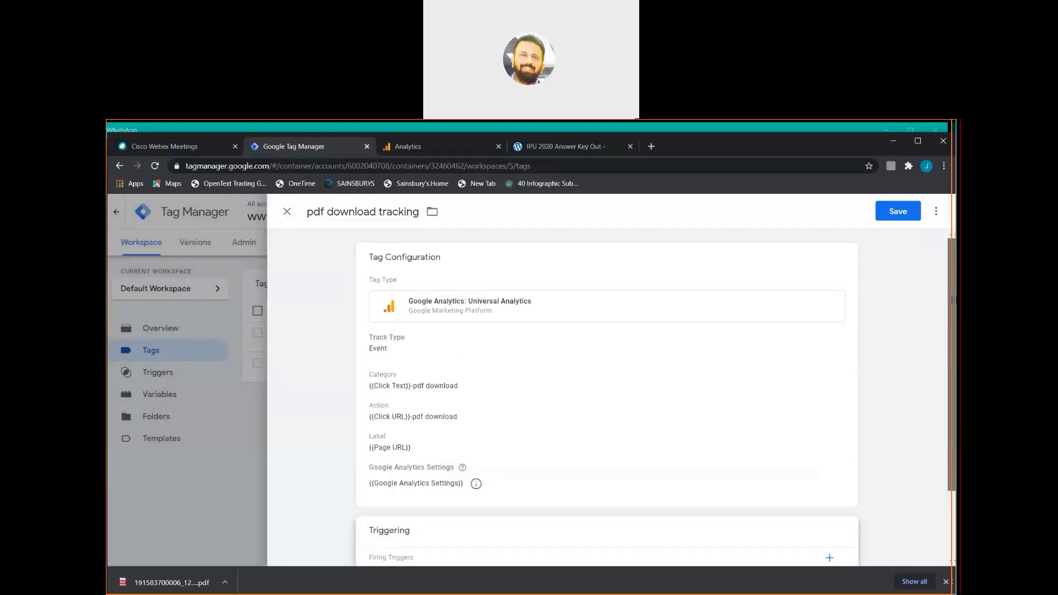
left_click(899, 212)
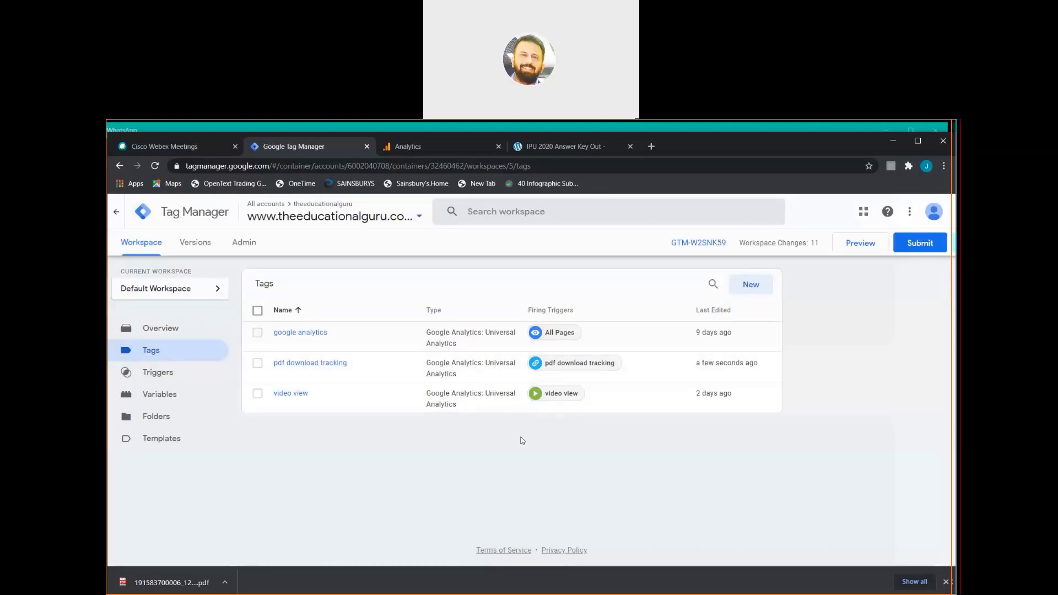
Publish the workspace changes to the Live environment as a version named "pdf download"
left_click(931, 251)
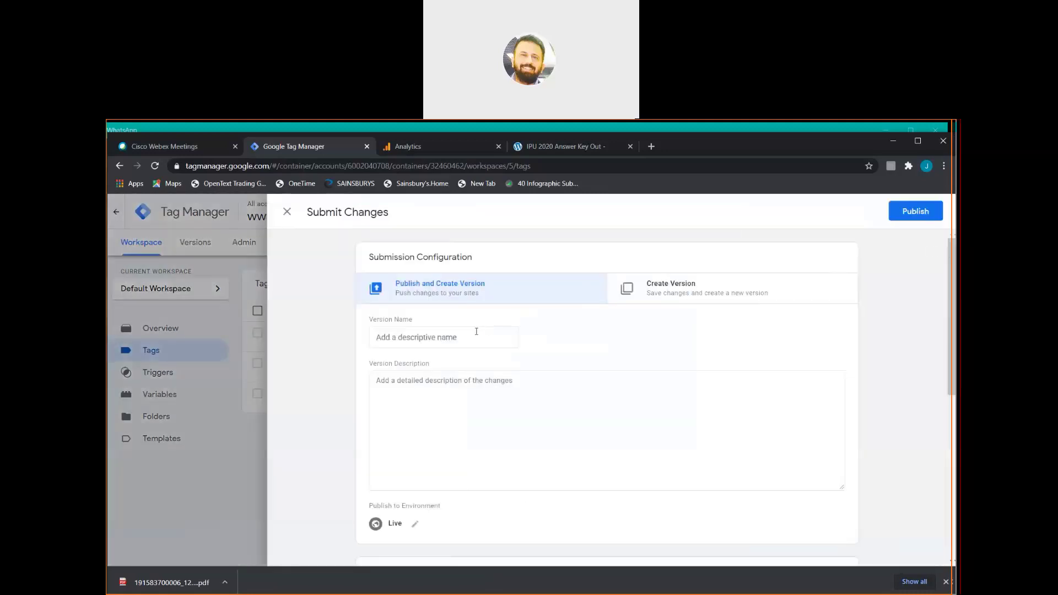
left_click(476, 333)
type("pdf")
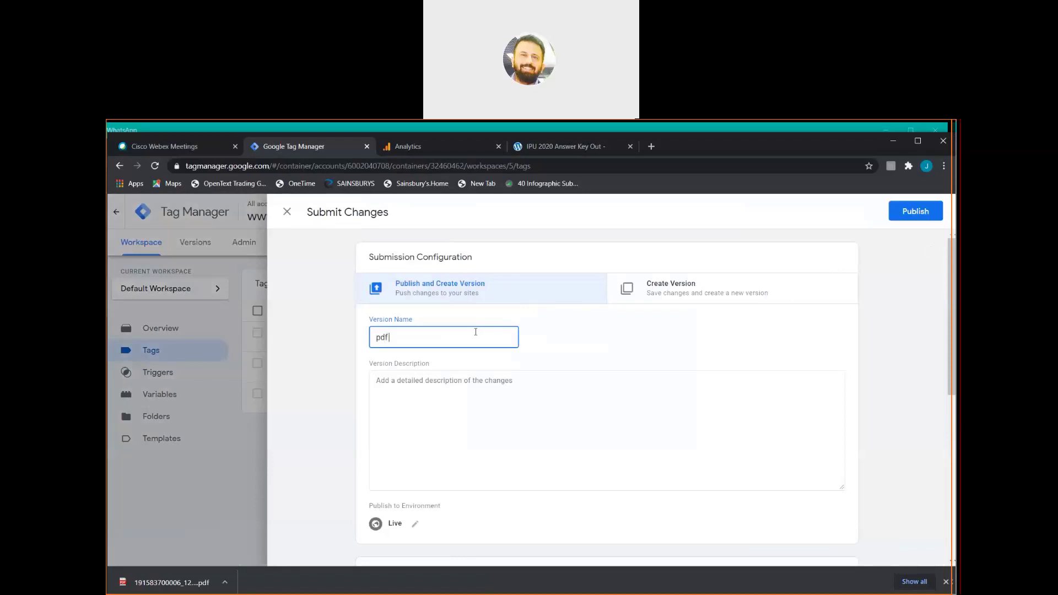
type(" download")
left_click(917, 211)
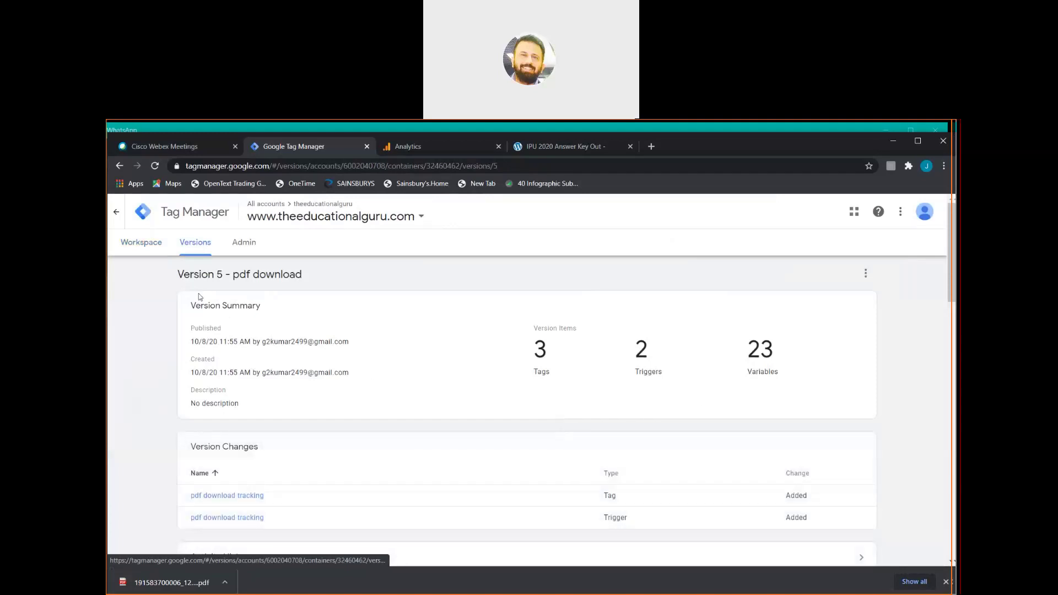
Start preview mode for the Default Workspace and reload the IPU 2020 Answer Key page in debug mode
left_click(145, 247)
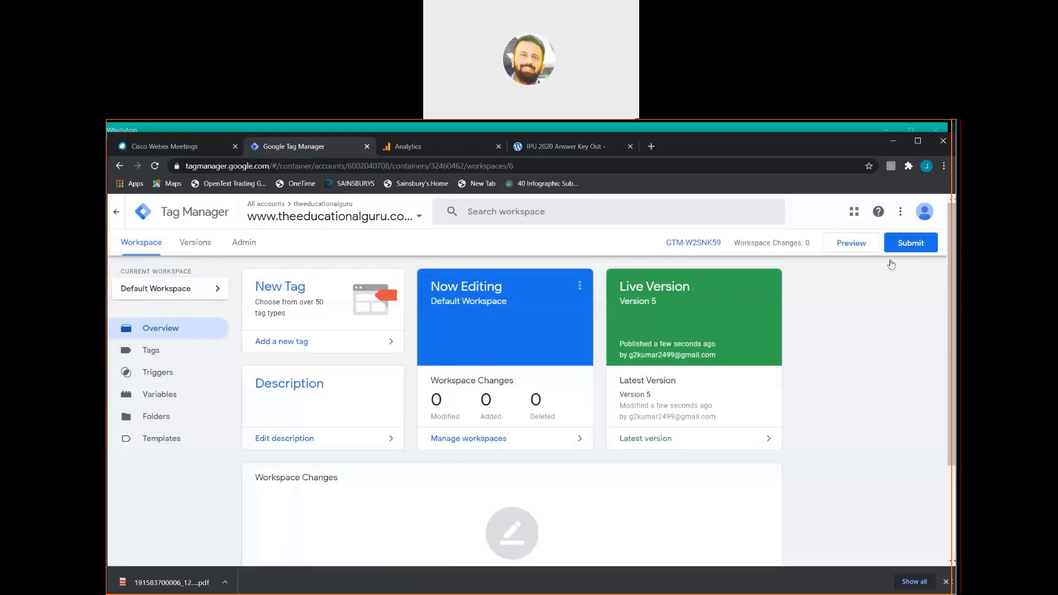
left_click(854, 246)
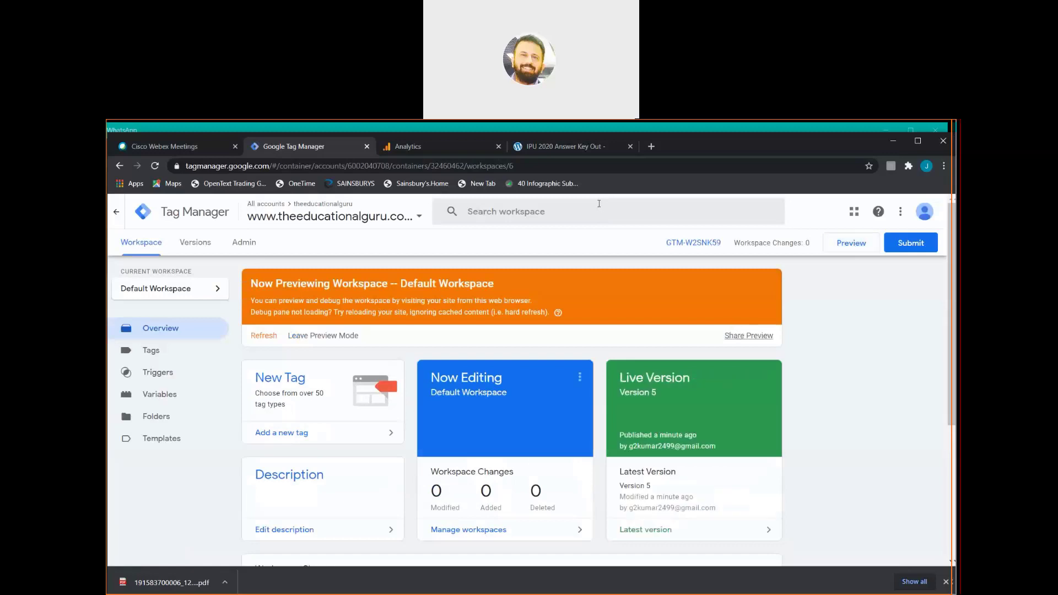
left_click(568, 146)
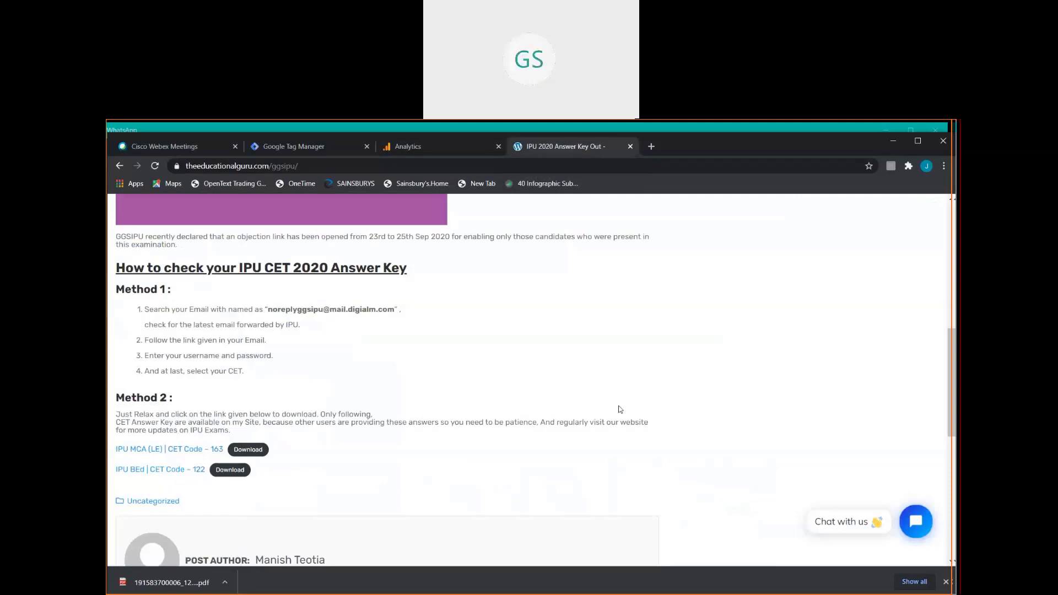
key("F5")
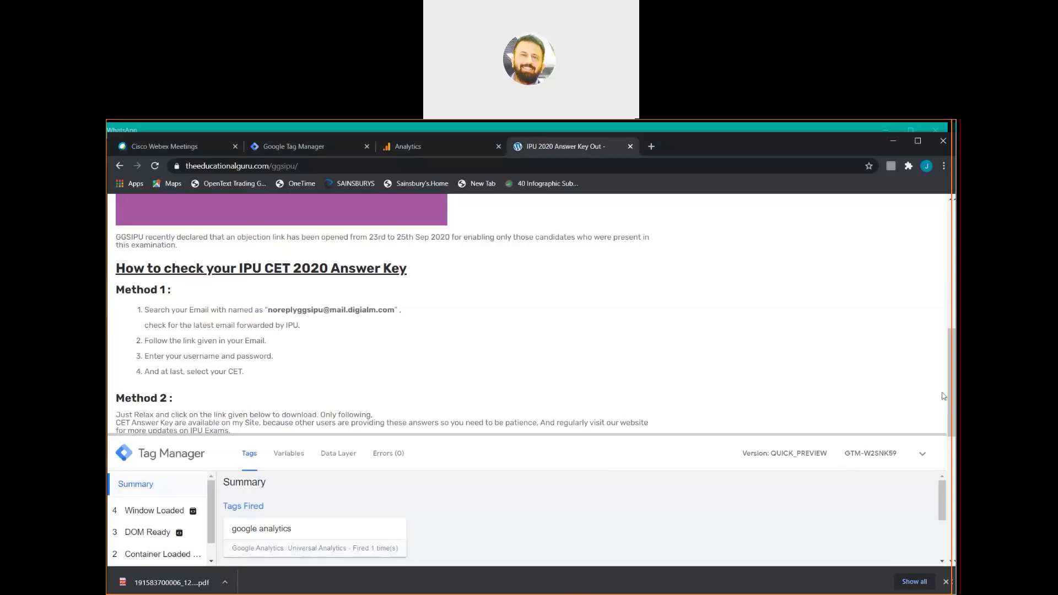
Download the CET Code 163 and 122 answer key PDFs from the page to test the tag
left_click_drag(952, 390, 952, 428)
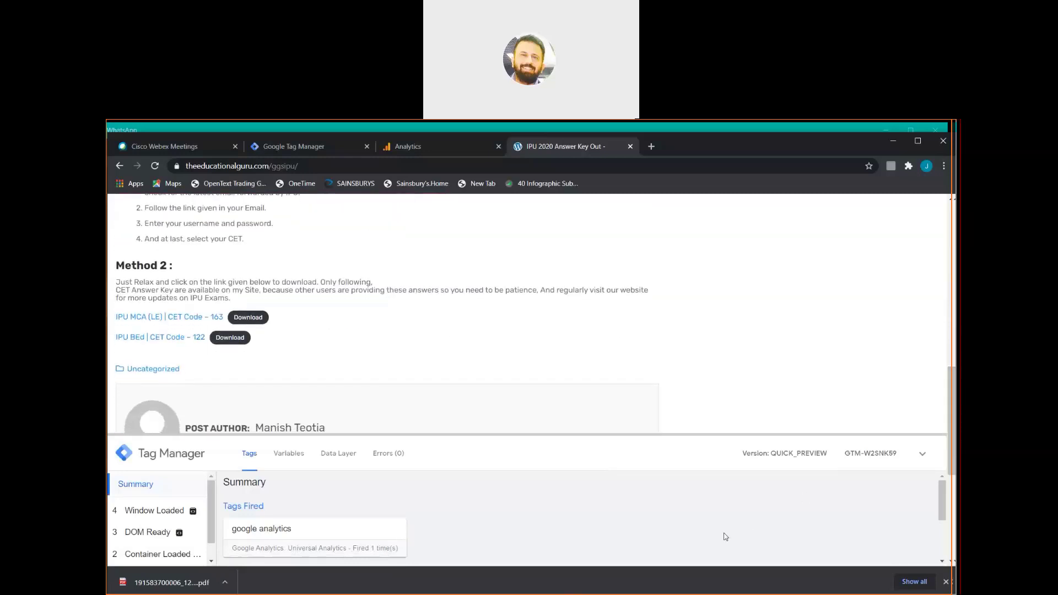
left_click(256, 316)
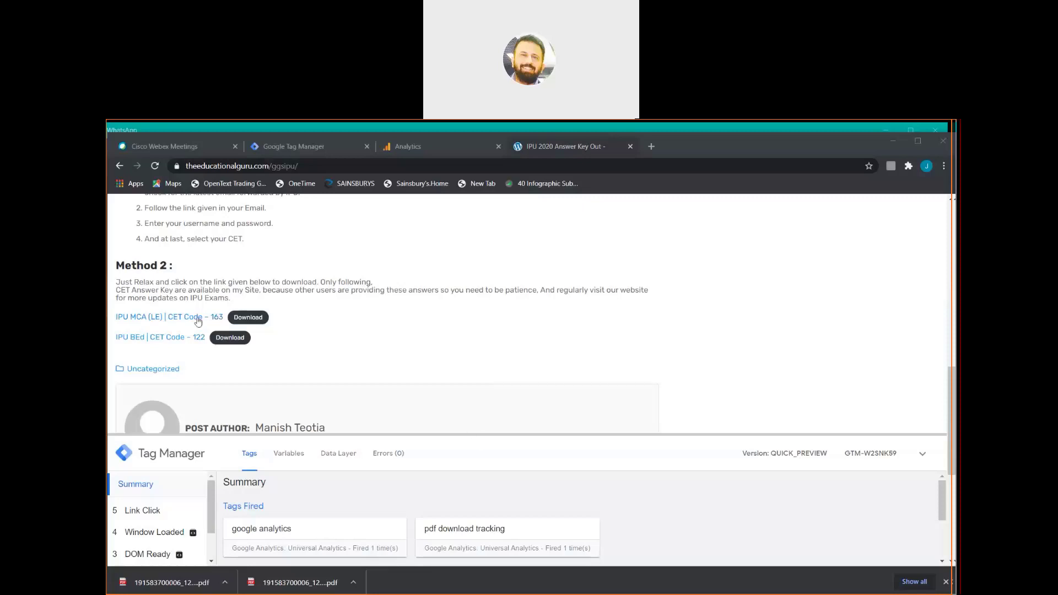
left_click(221, 341)
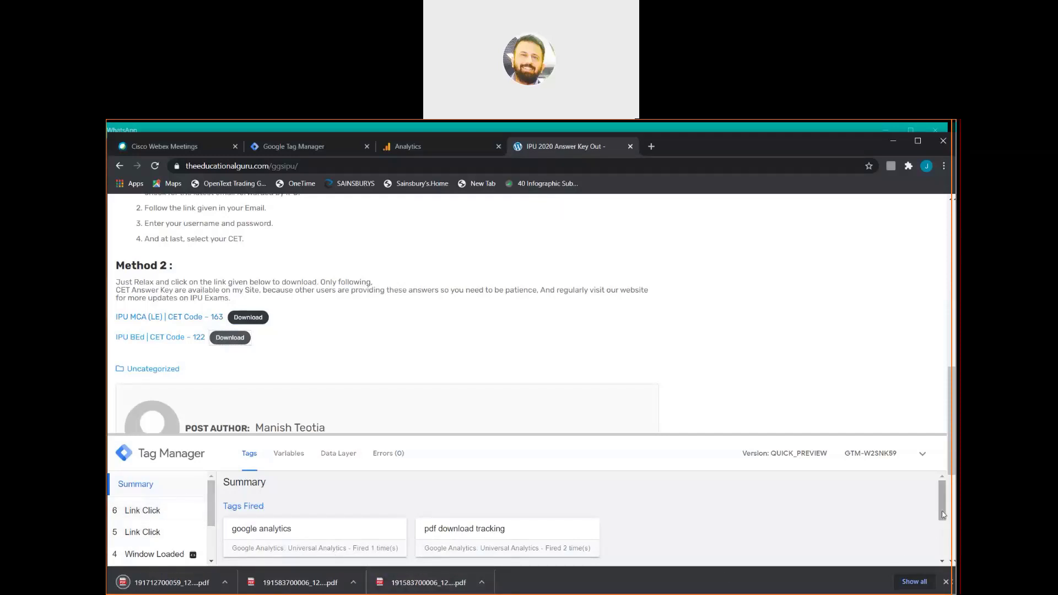
mouse_move(943, 516)
left_mouse_down()
mouse_move(944, 553)
mouse_move(948, 513)
left_mouse_up()
Switch to Google Analytics and examine the event categories and actions in the Realtime Events report
left_click(421, 148)
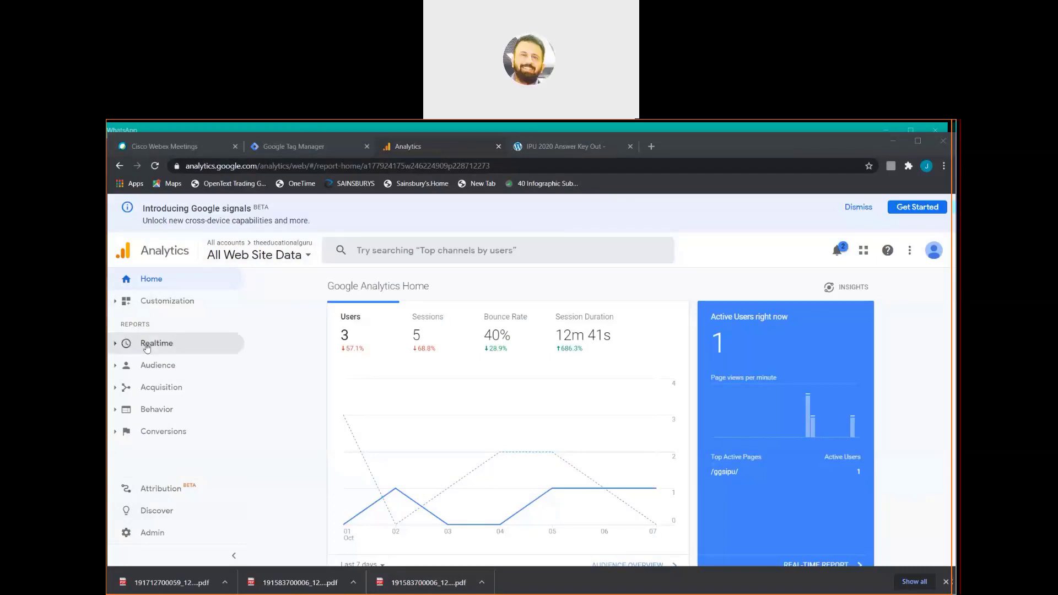
left_click(179, 346)
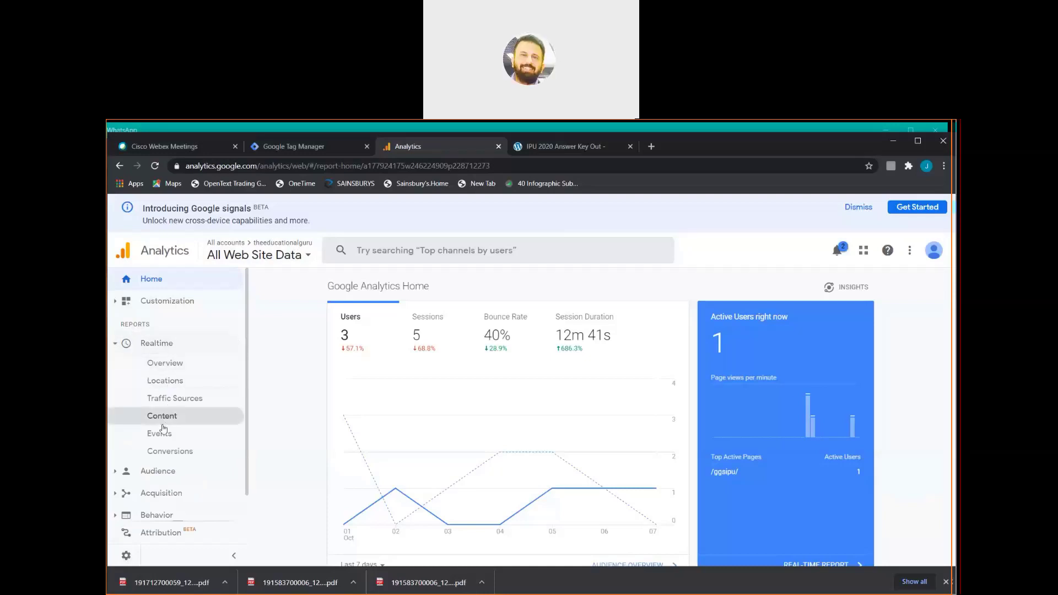
left_click(163, 432)
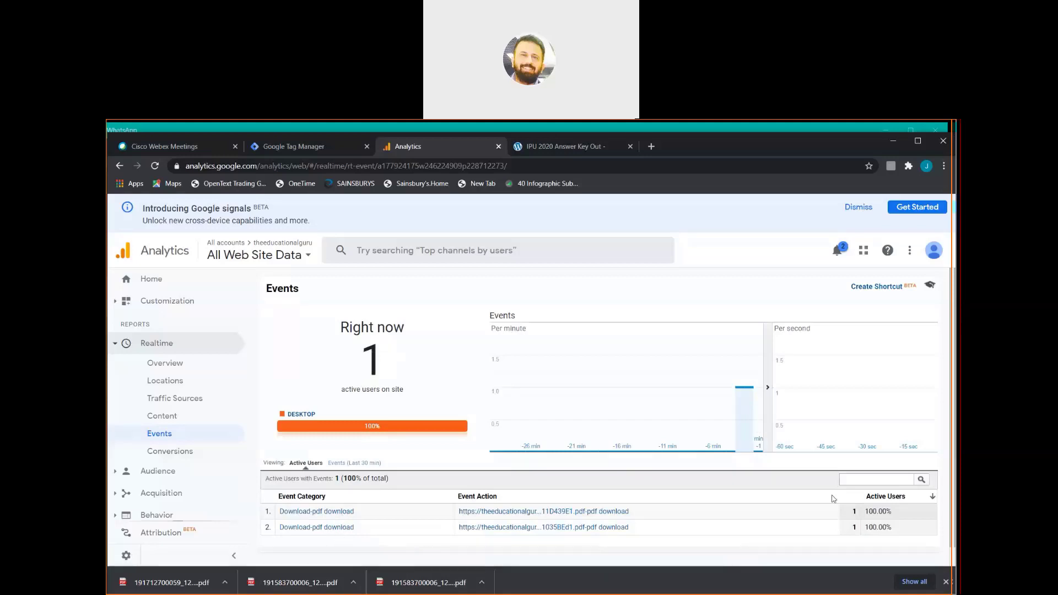
scroll(952, 380, "down", 1)
left_click_drag(954, 381, 953, 422)
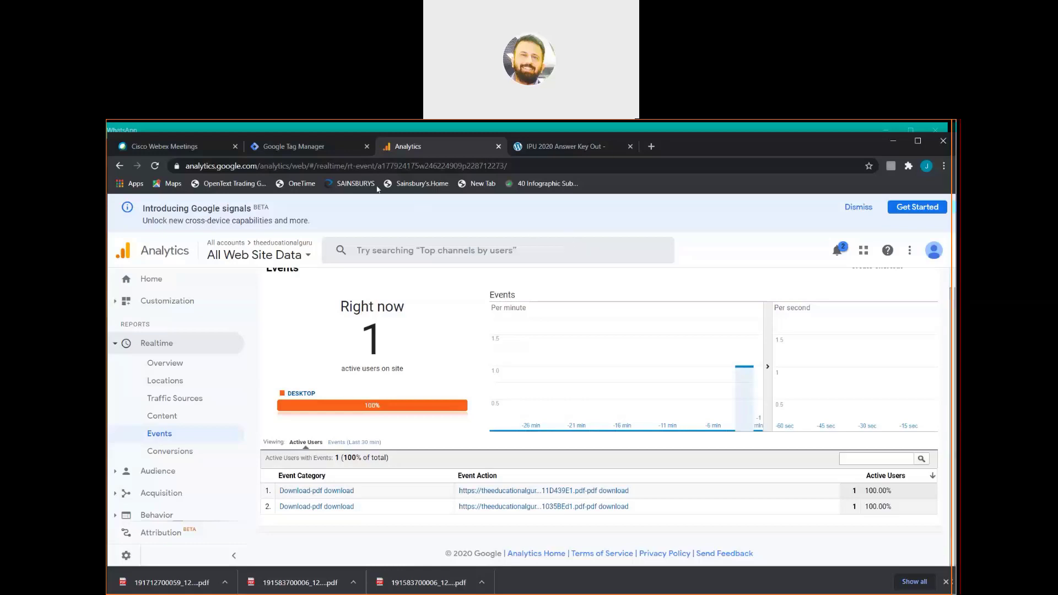
Download the IPU MCA (LE) CET Code 163 PDF again from the answer key page
left_click(565, 146)
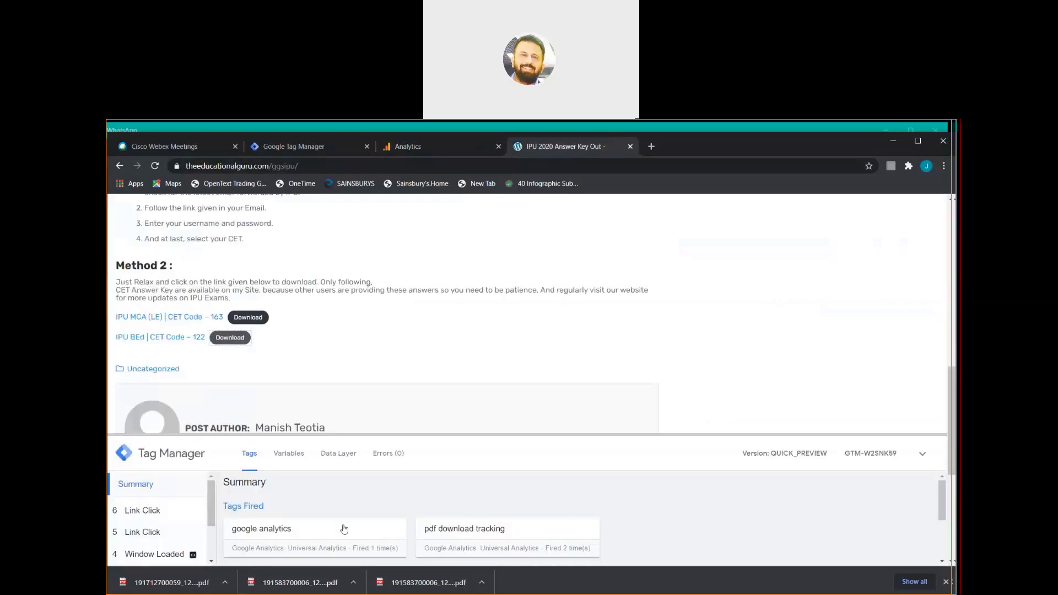
left_click(254, 319)
left_click(254, 319)
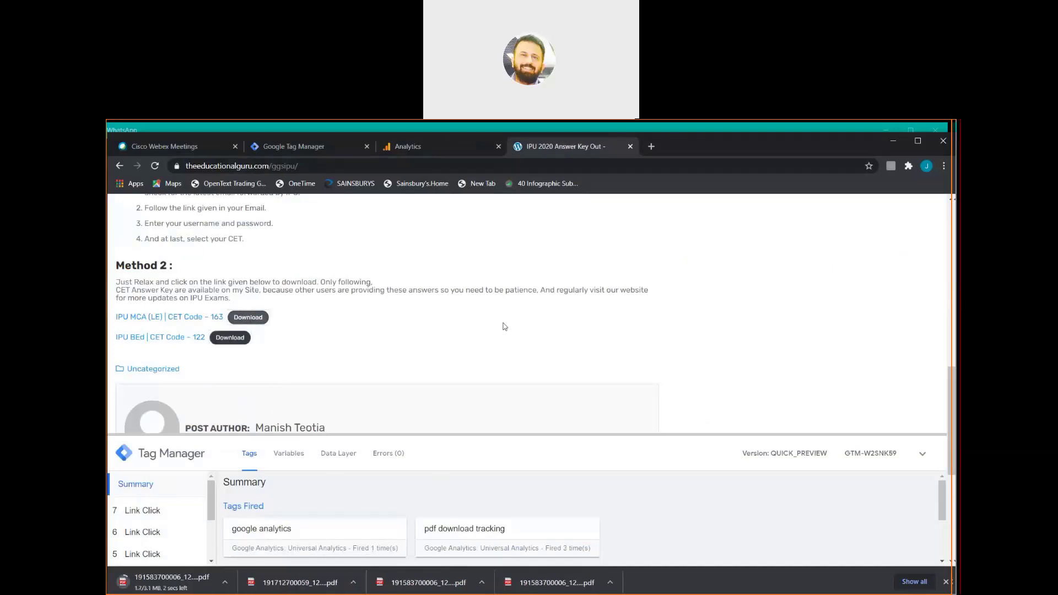
Reload the Realtime Events report in Google Analytics and examine the PDF download events
left_click(433, 146)
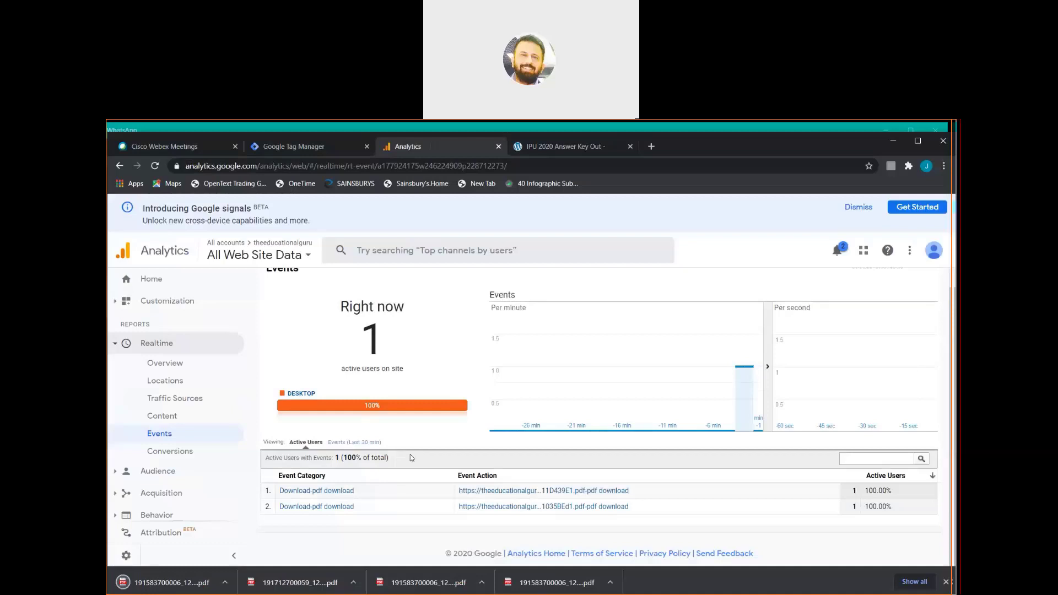
key("F5")
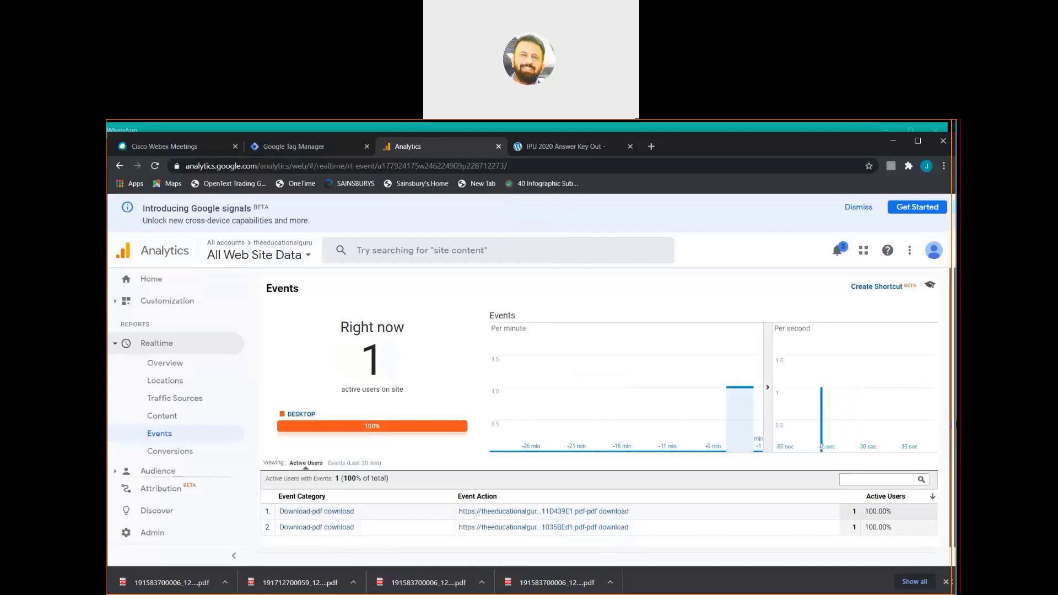
scroll(952, 440, "down", 1)
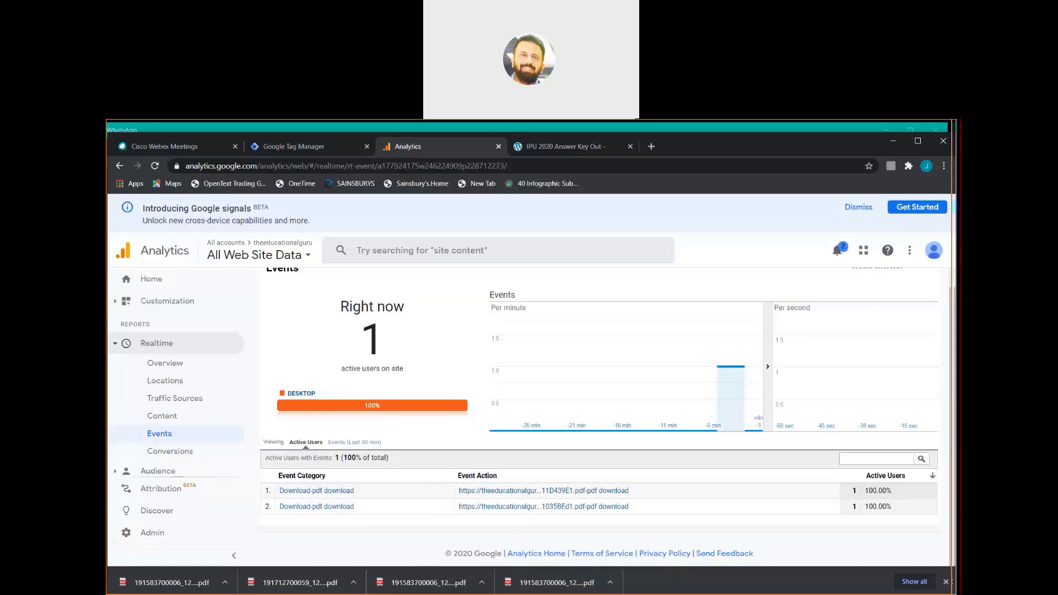
Return to the top of the IPU 2020 Answer Key Out page and shift the browser window down
left_click(530, 131)
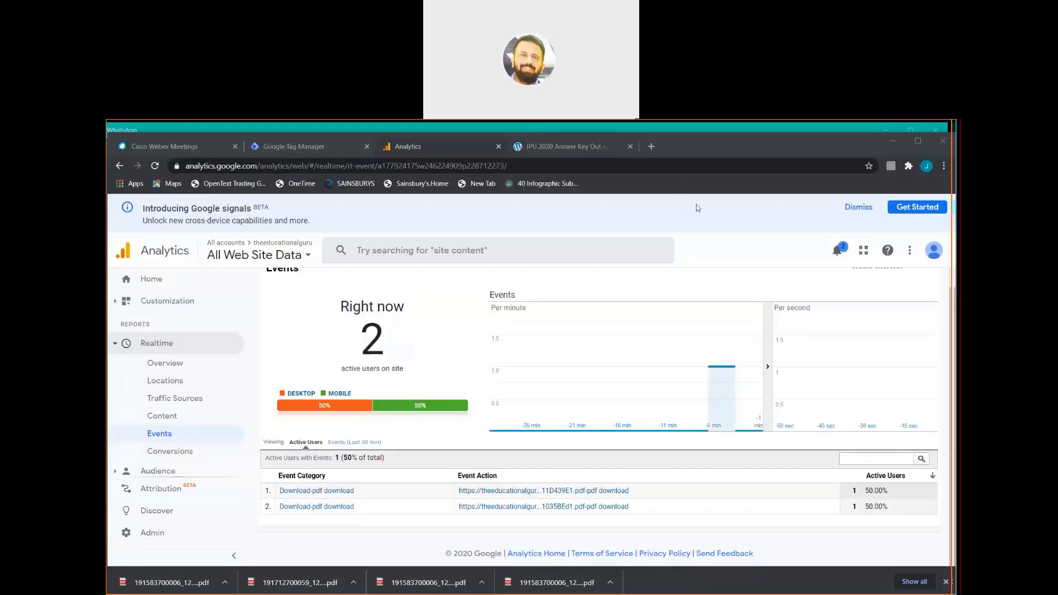
left_click(698, 208)
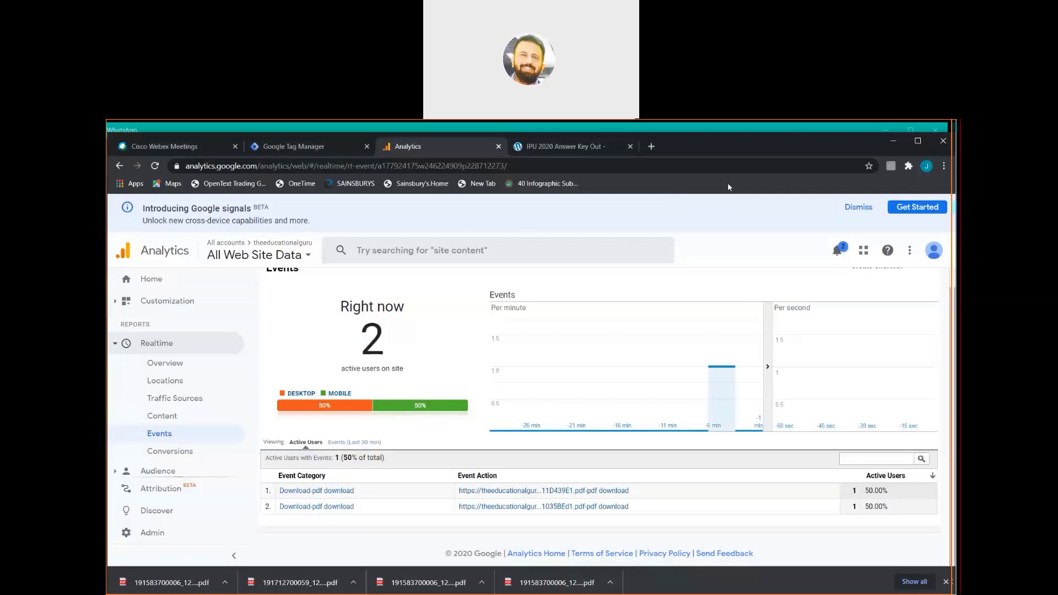
left_click(604, 145)
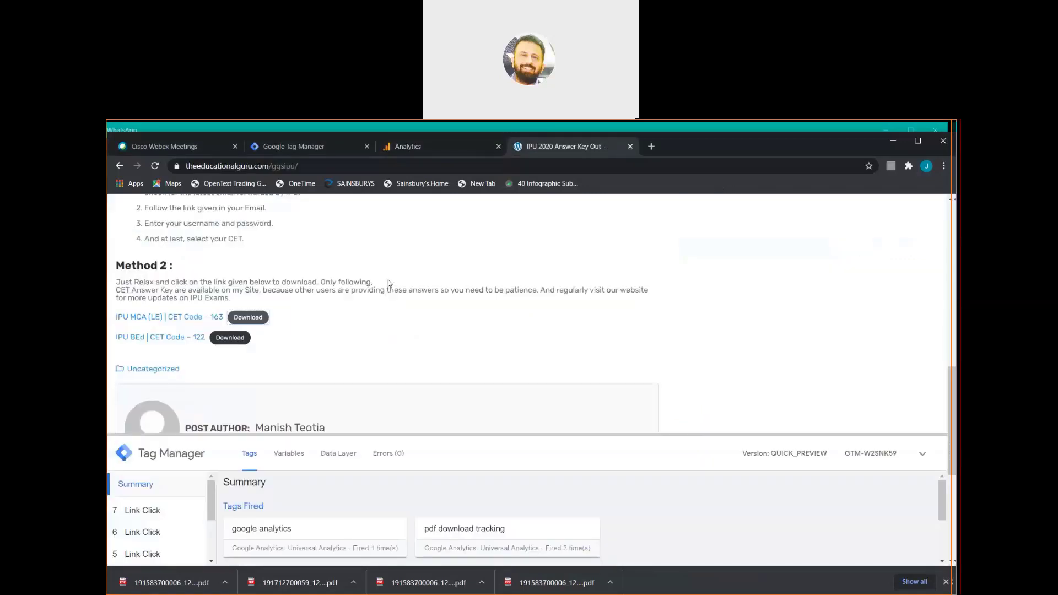
left_click_drag(947, 419, 948, 254)
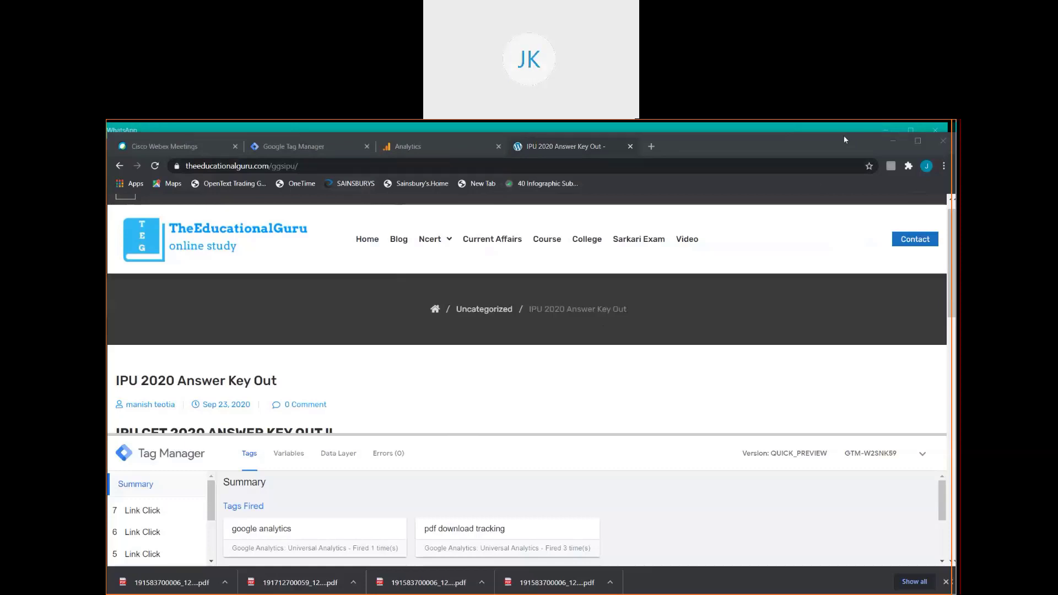
left_click(753, 132)
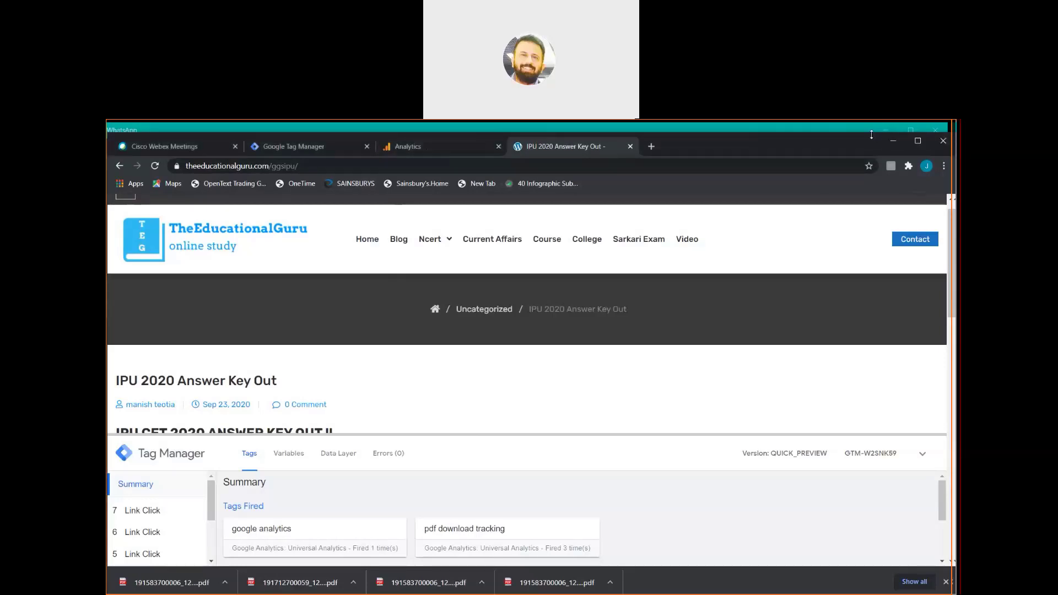
left_click_drag(869, 182, 719, 172)
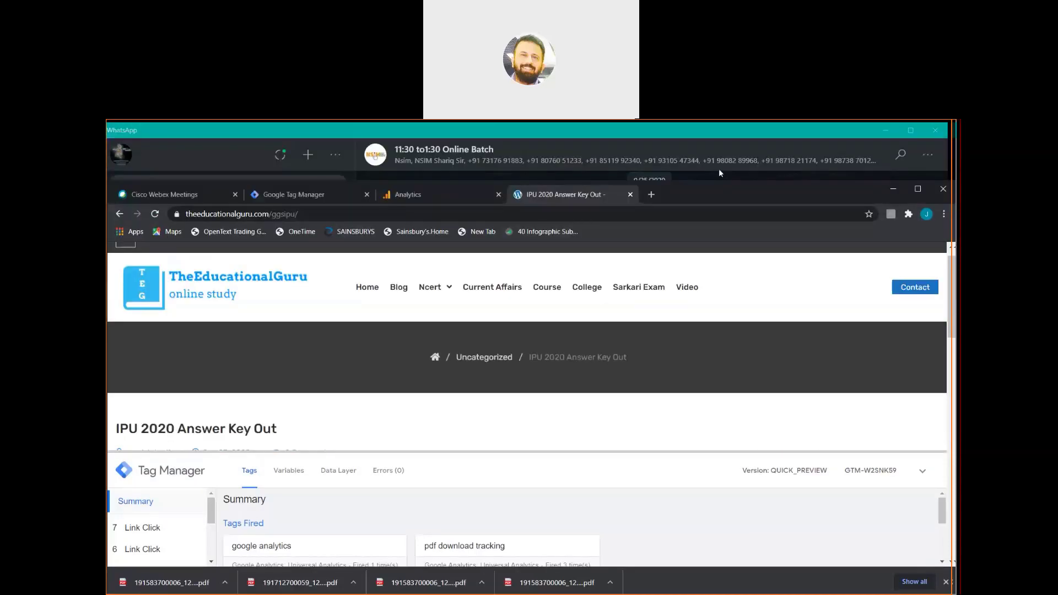
Go back to the Realtime Events report and check the active users for each PDF download event
left_click(442, 193)
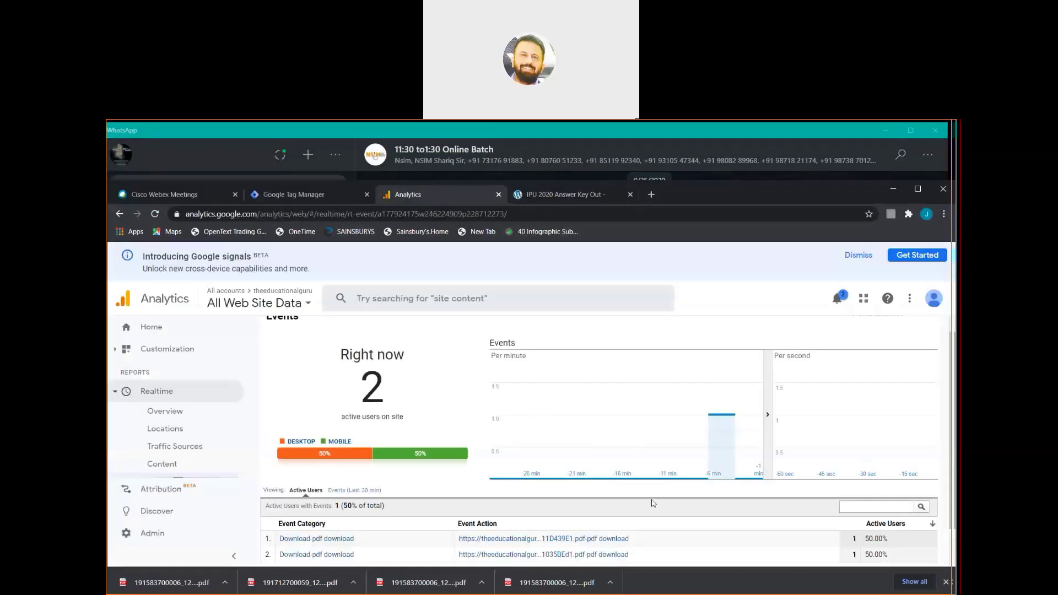
scroll(951, 441, "down", 1)
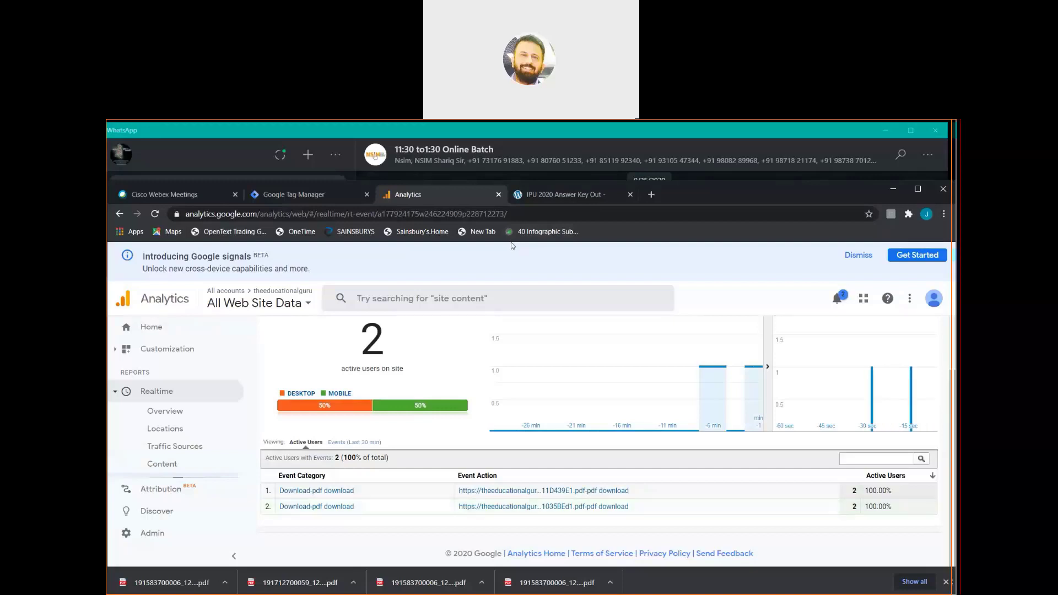
left_click(524, 137)
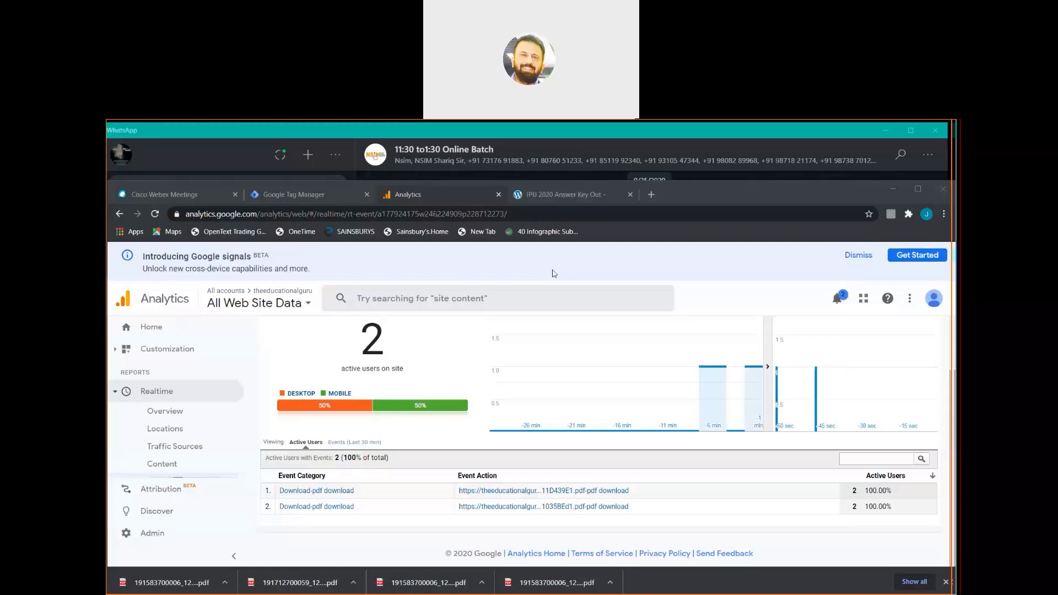
Close the browser's downloads bar and move the browser window back up
left_click(946, 582)
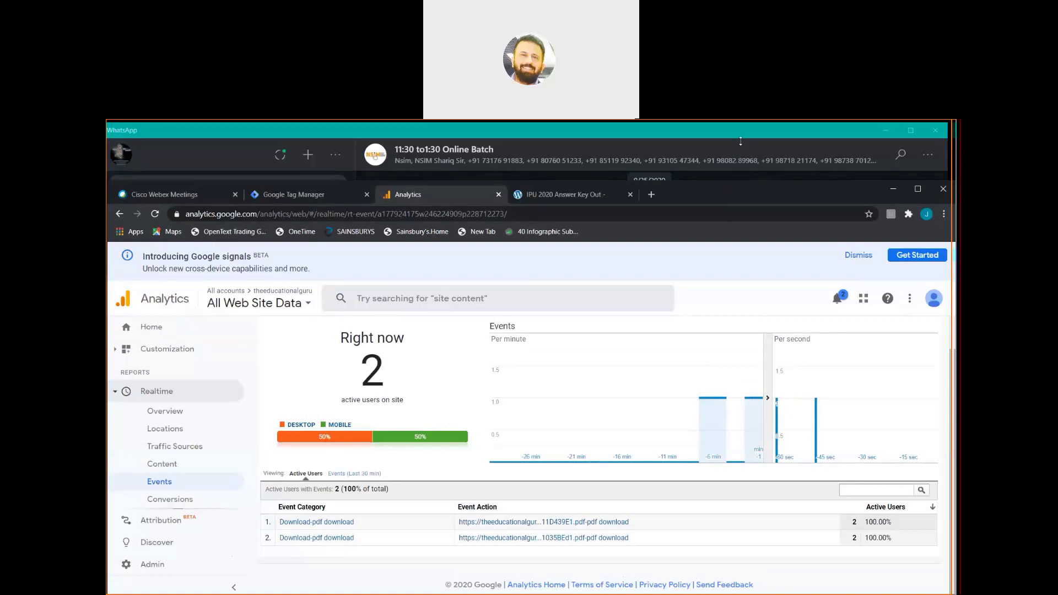
left_click_drag(740, 142, 741, 139)
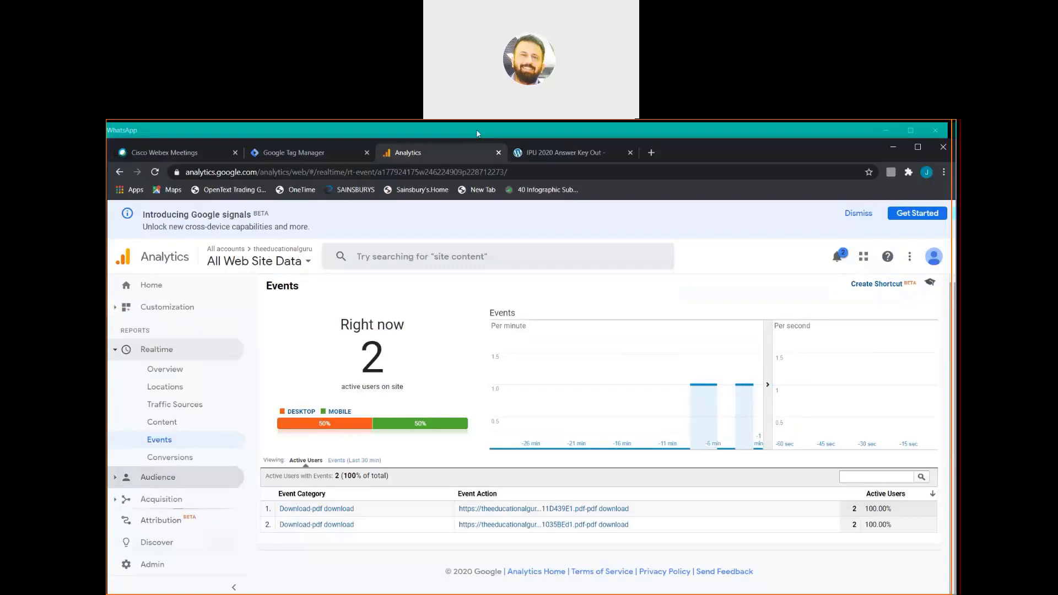
Expand the Audience reports and their Interests group for the theeducationalguru property
left_click(149, 478)
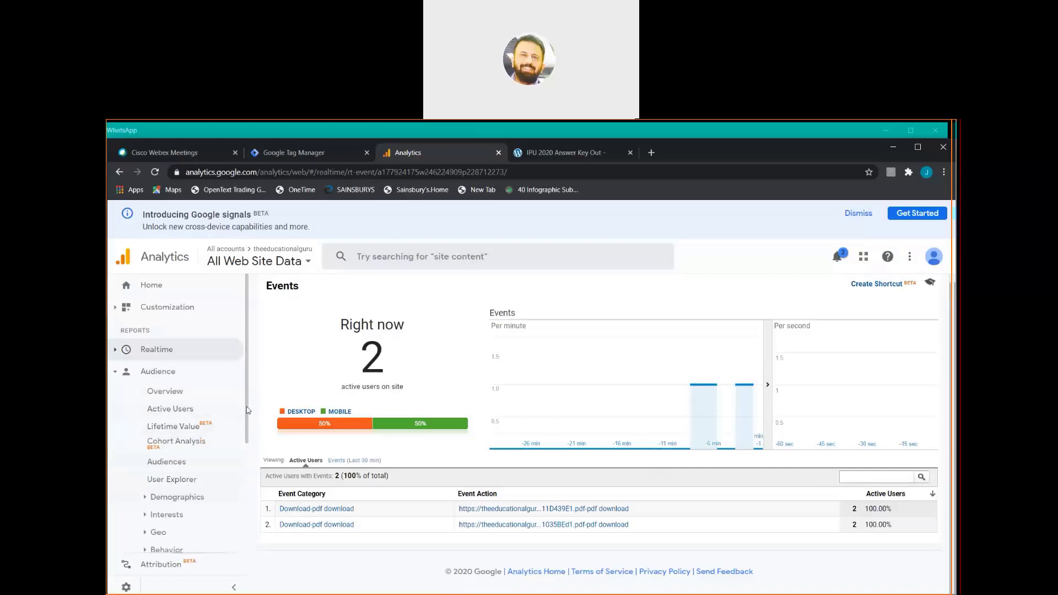
left_click_drag(247, 410, 248, 478)
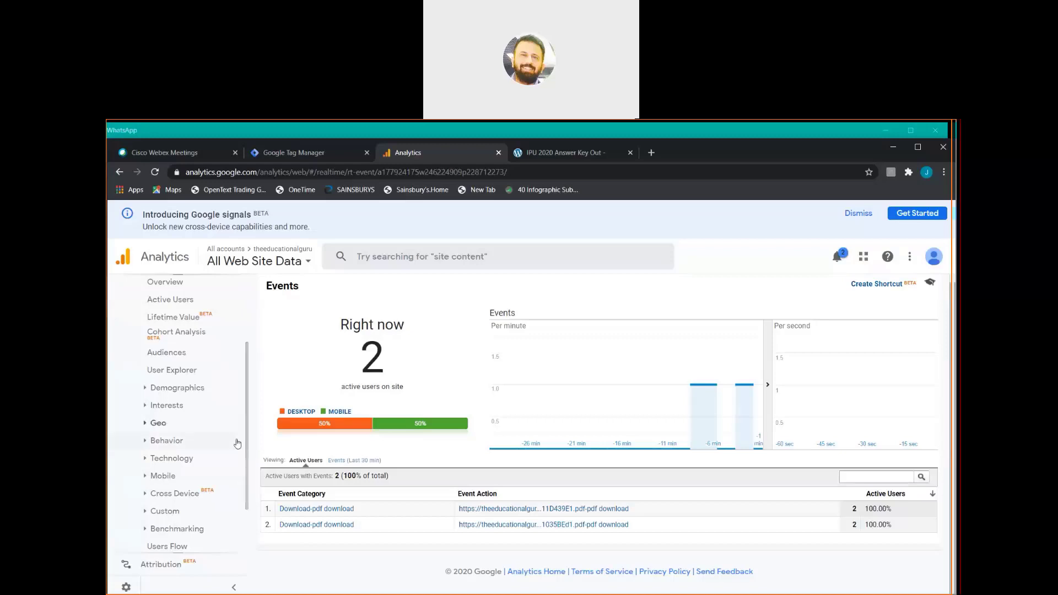
left_click(179, 408)
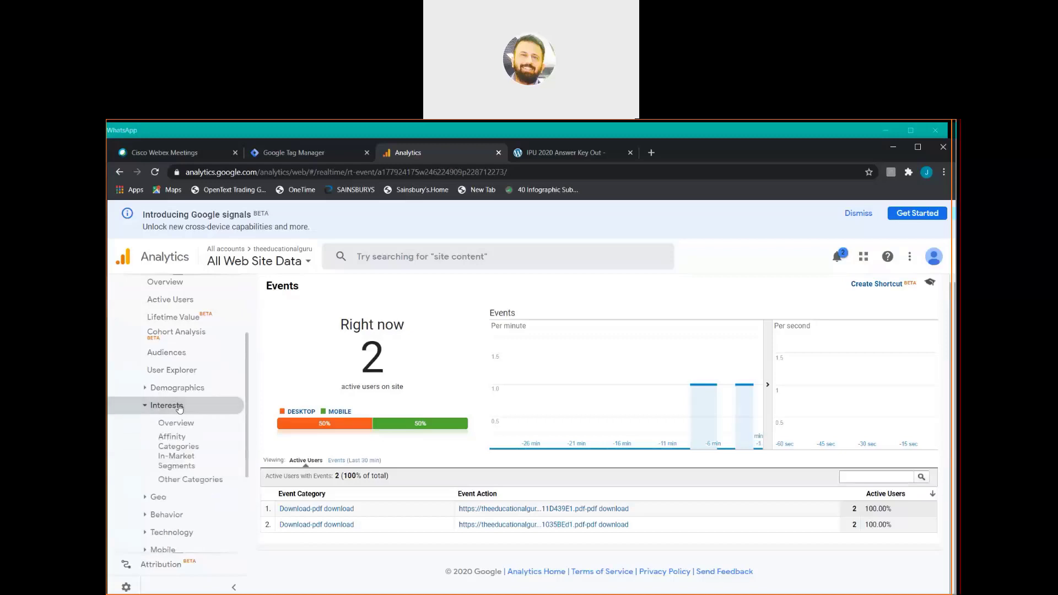
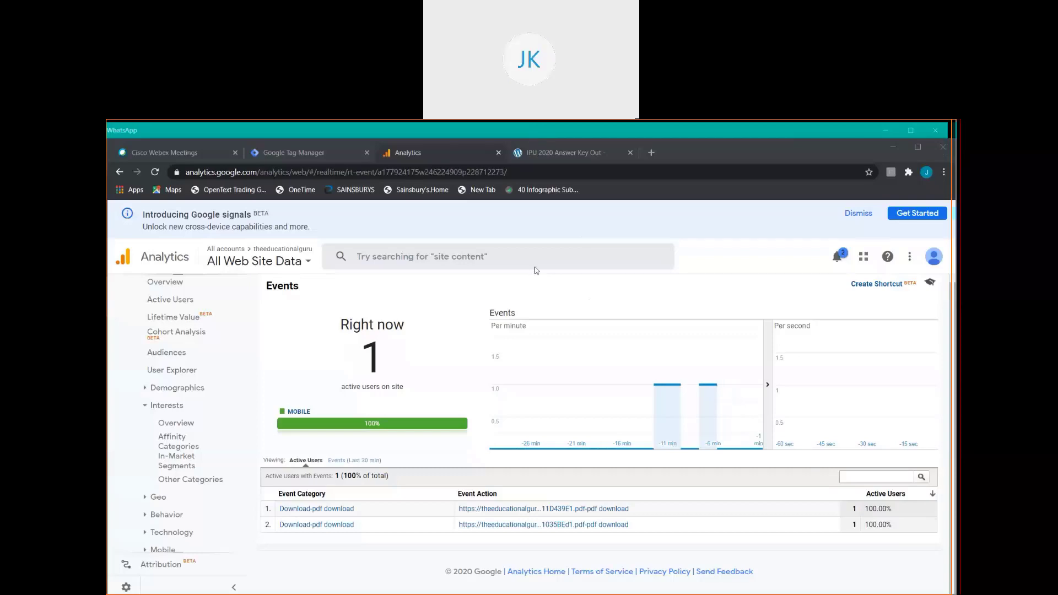
left_click(570, 295)
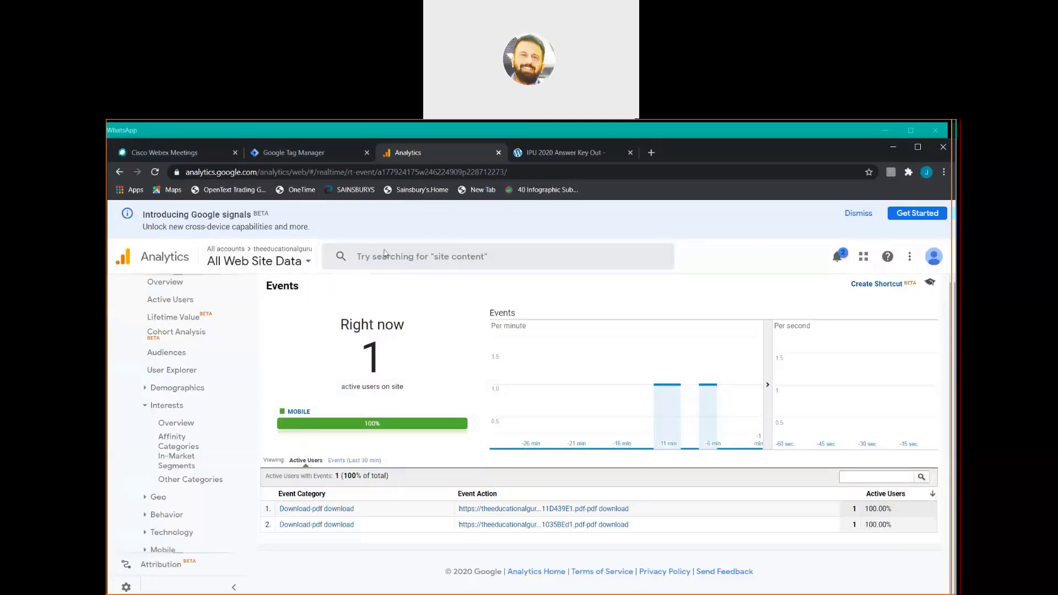
Search Google for "google merchandise store" in a new browser tab and open the Google Merchandise Store site
left_click(652, 153)
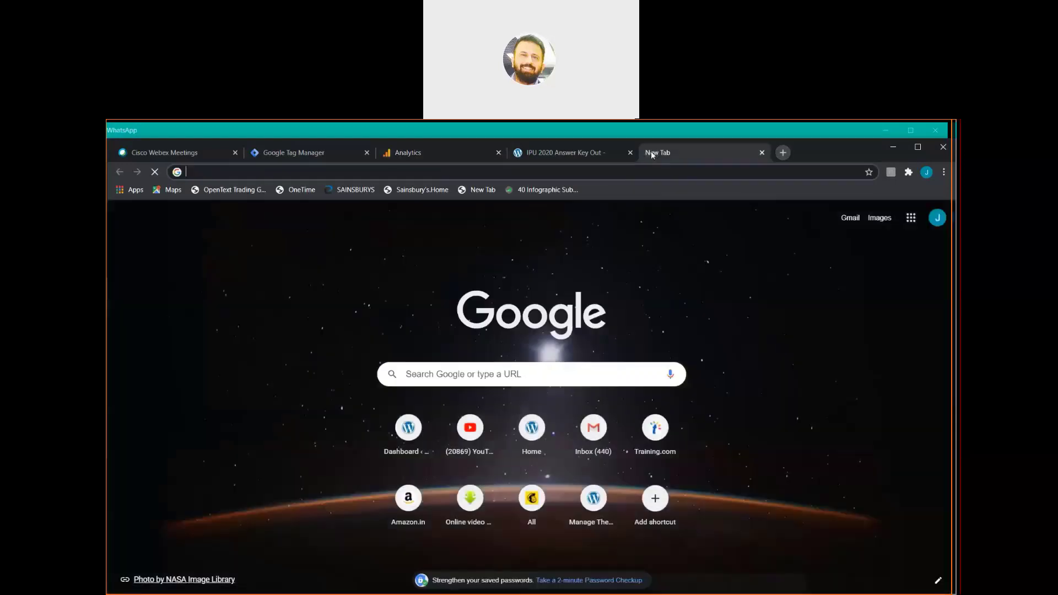
type("google m")
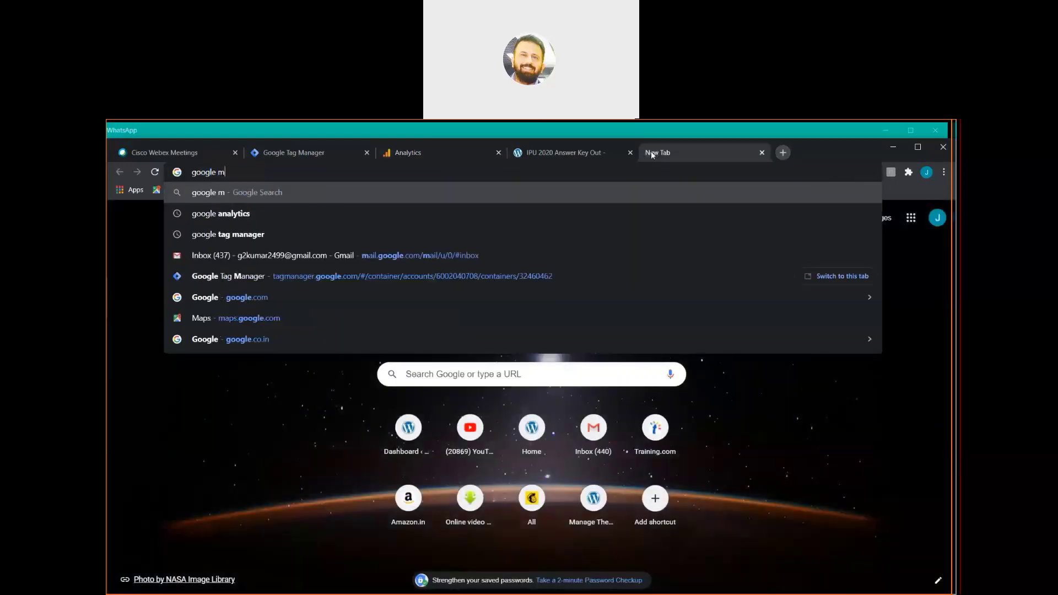
type("erchan")
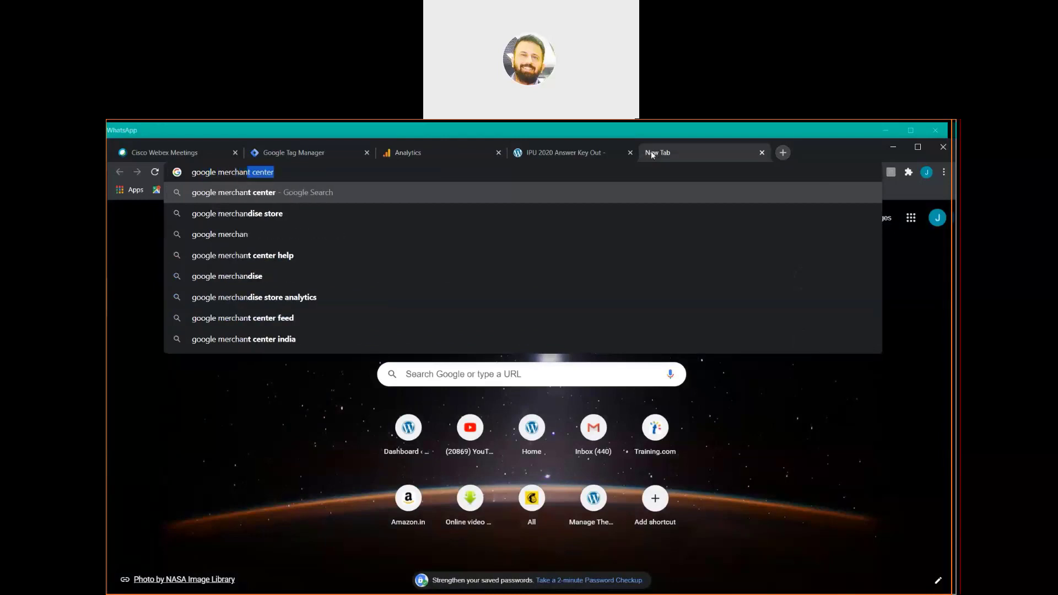
key("Down")
key("Return")
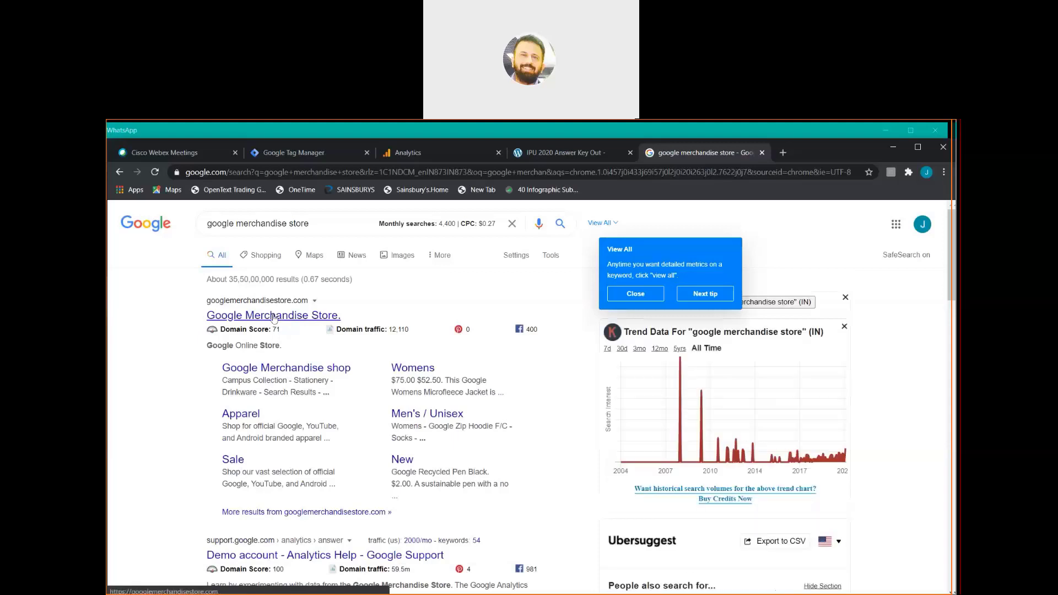
left_click(274, 317)
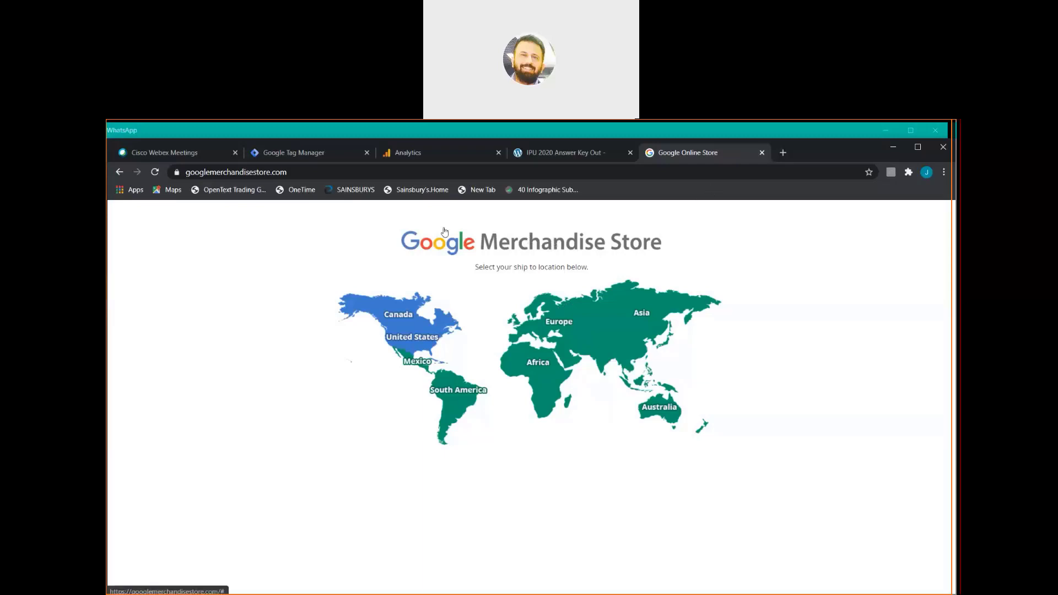
Return to the search results and open the Analytics Help article on the demo account at its "Access the demo account" section
left_click(120, 172)
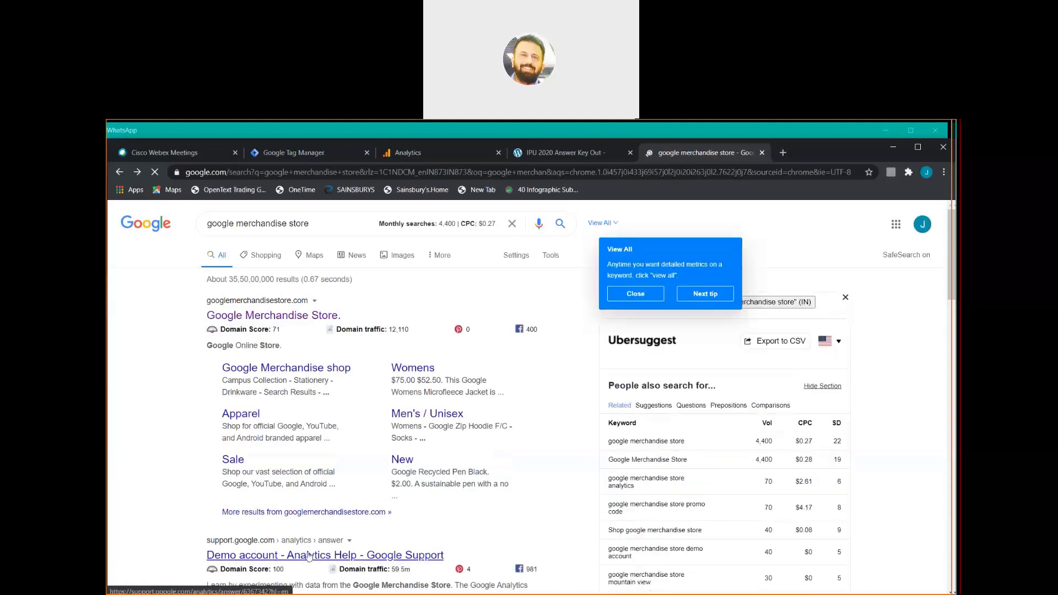
left_click(309, 556)
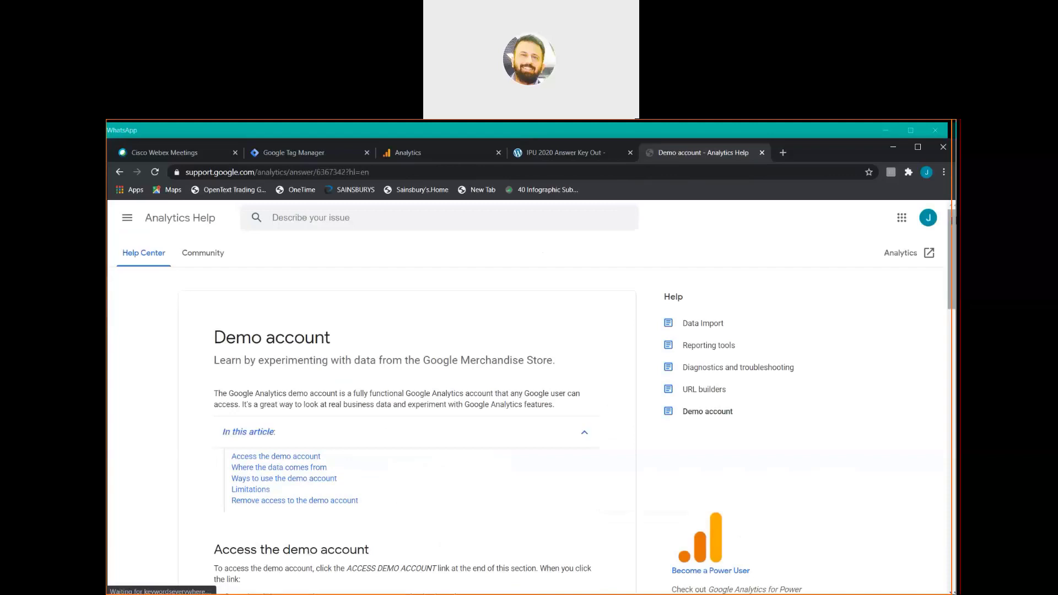
scroll(419, 386, "down", 4)
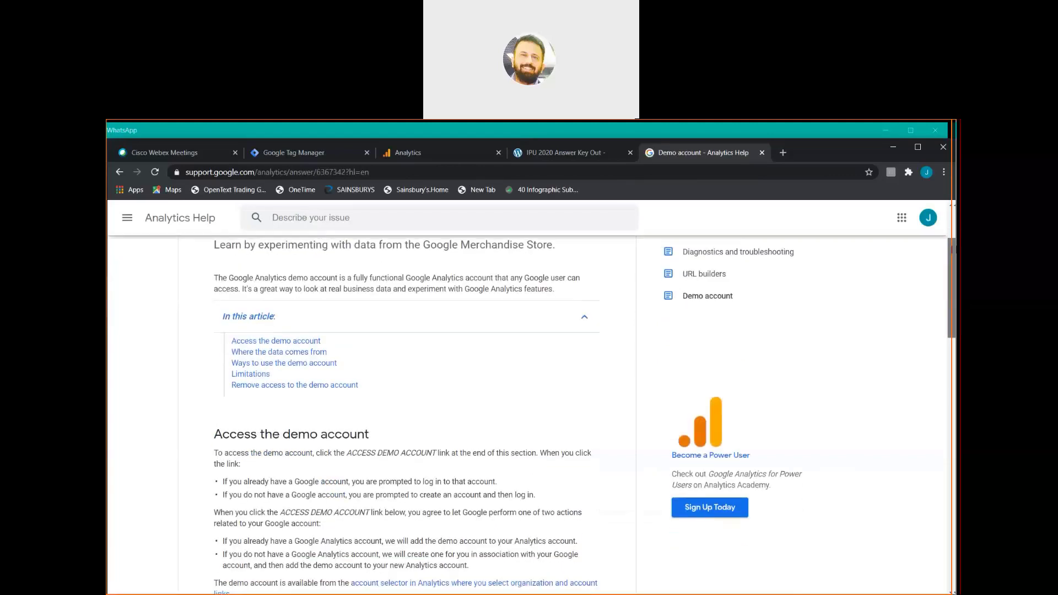
scroll(312, 411, "up", 4)
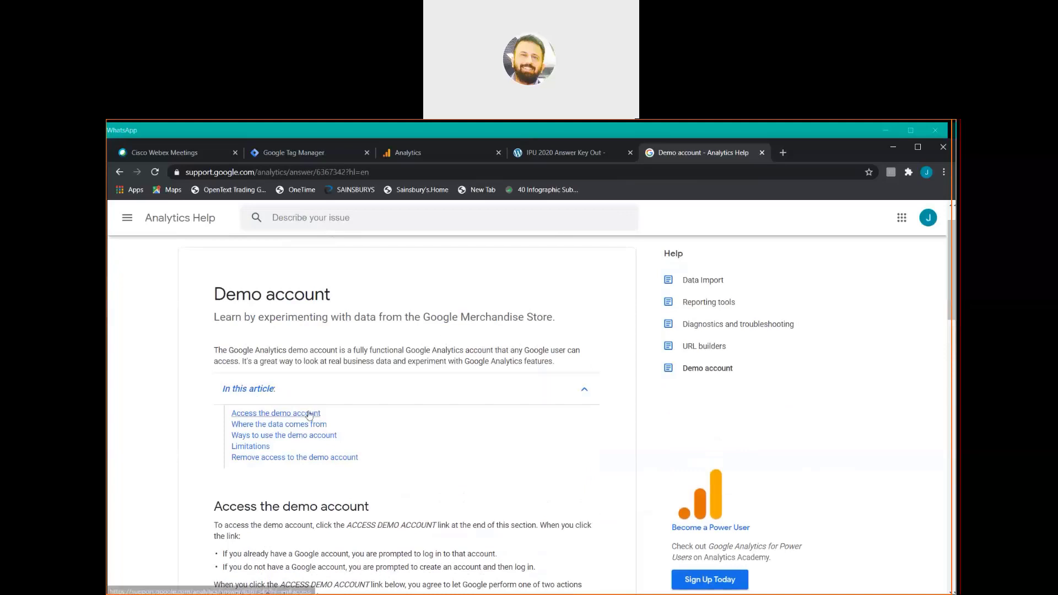
left_click(310, 414)
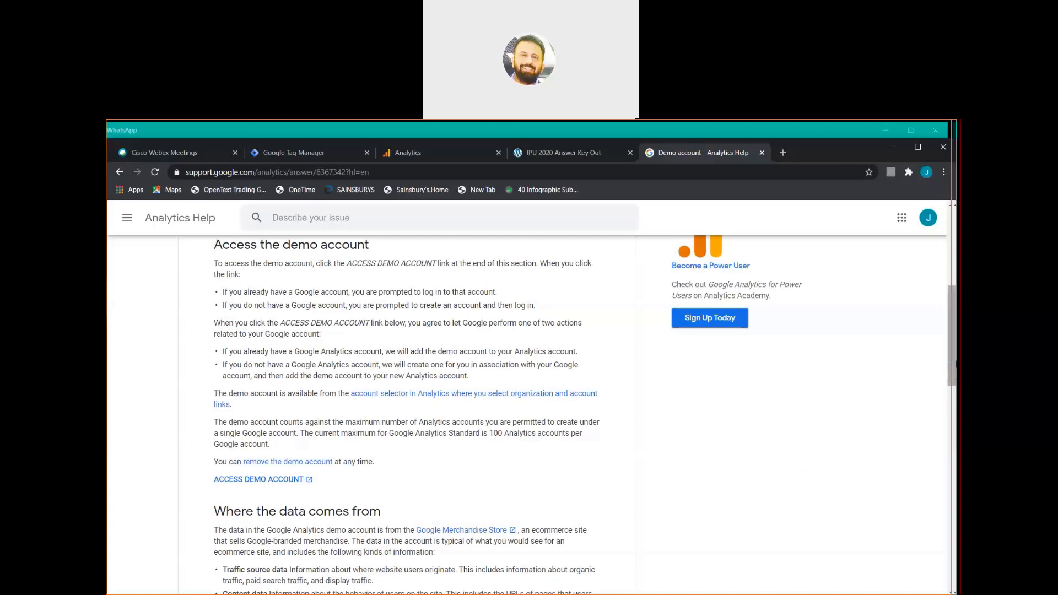
Open the Google Analytics demo account from the help article's access section
scroll(952, 364, "up", 2)
scroll(952, 364, "down", 2)
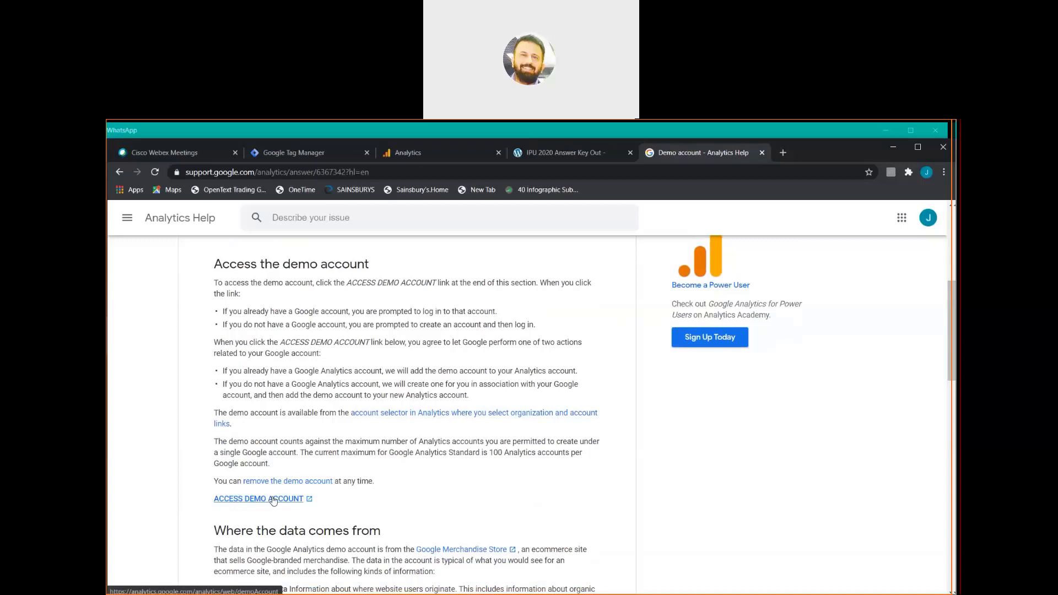
left_click(534, 132)
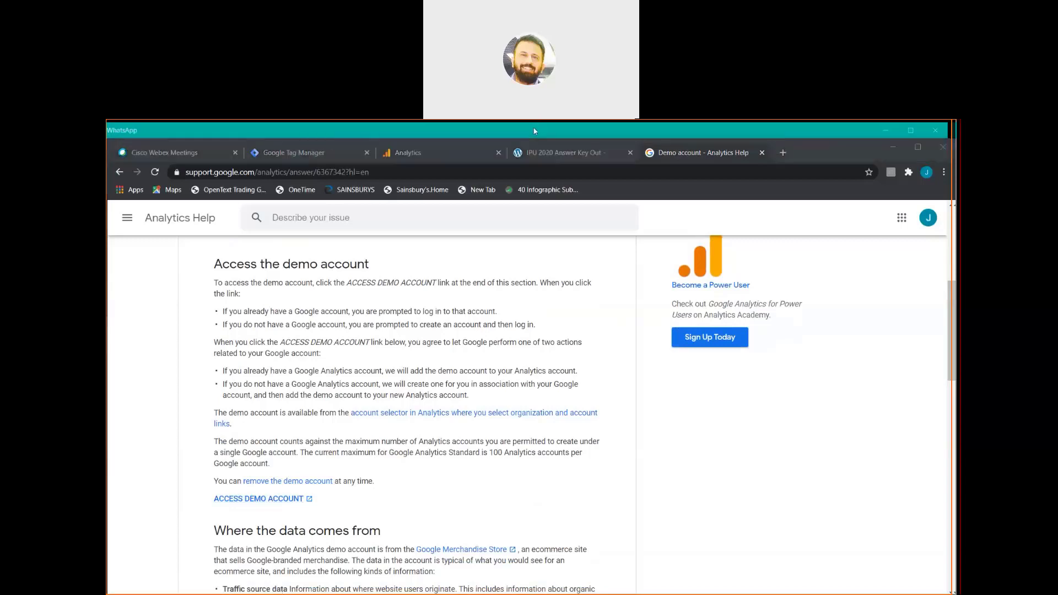
left_click(268, 499)
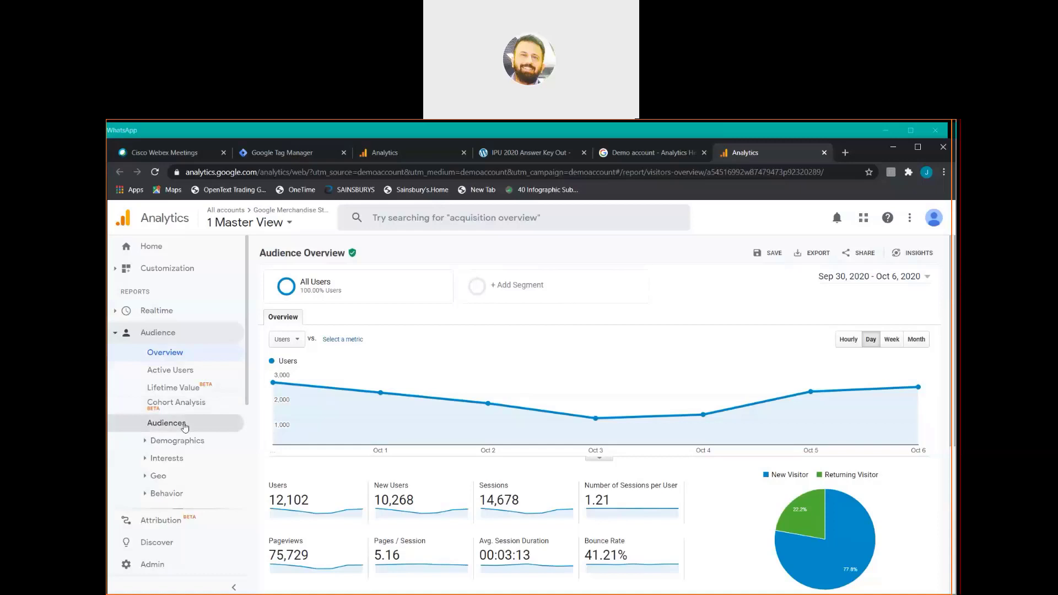
Open the Affinity Categories report under the Audience Interests reports and examine its users graph
left_click(178, 458)
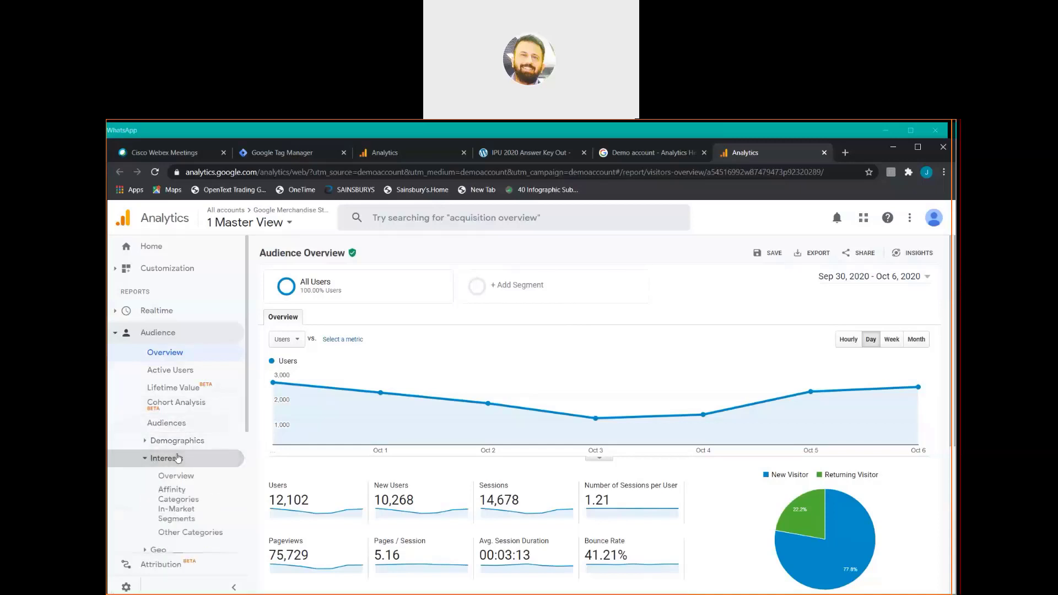
left_click_drag(247, 383, 247, 461)
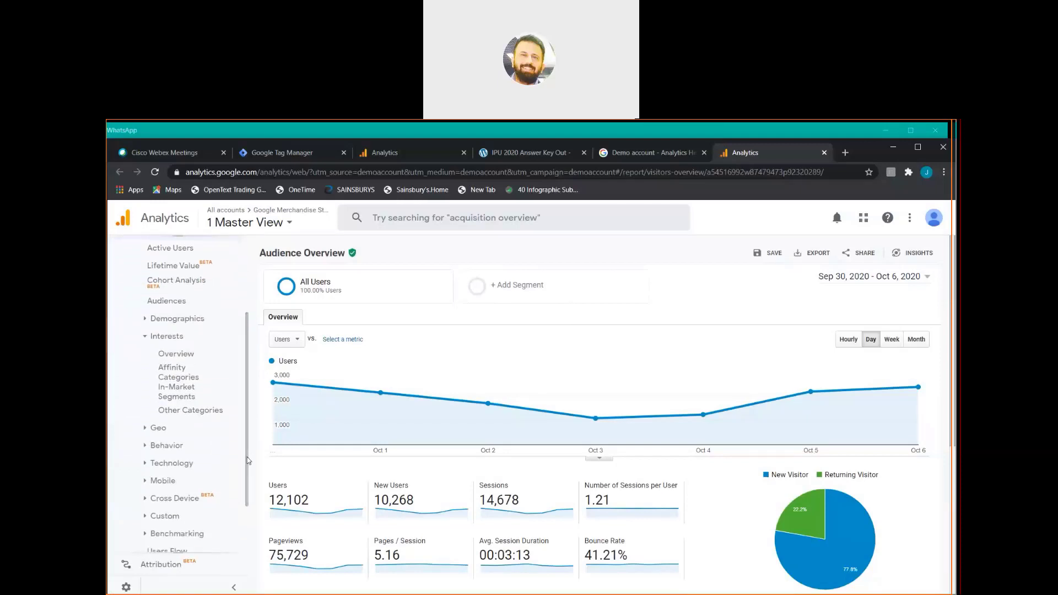
left_click(178, 370)
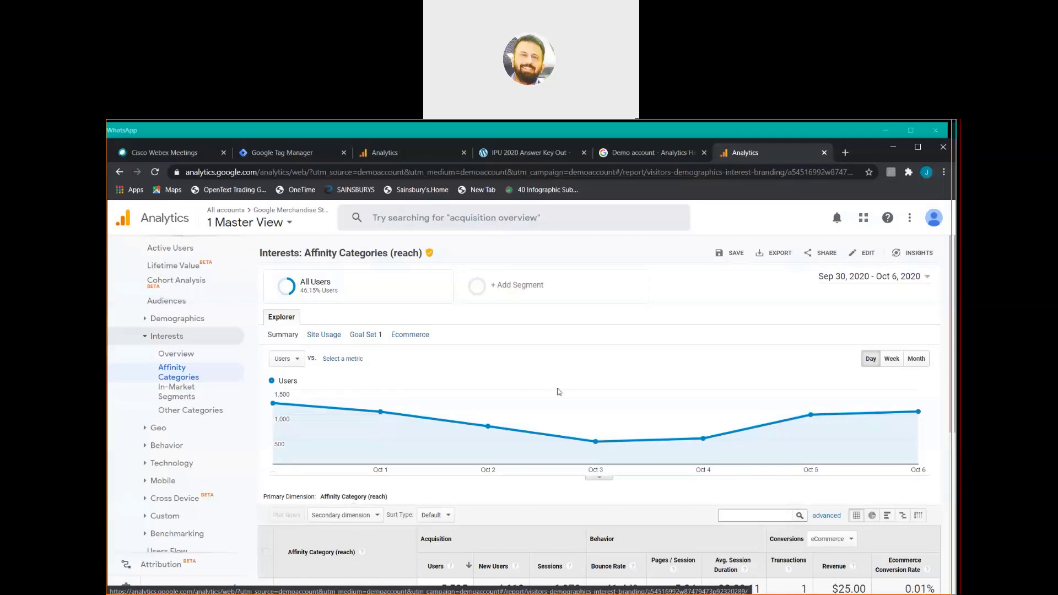
left_click(649, 130)
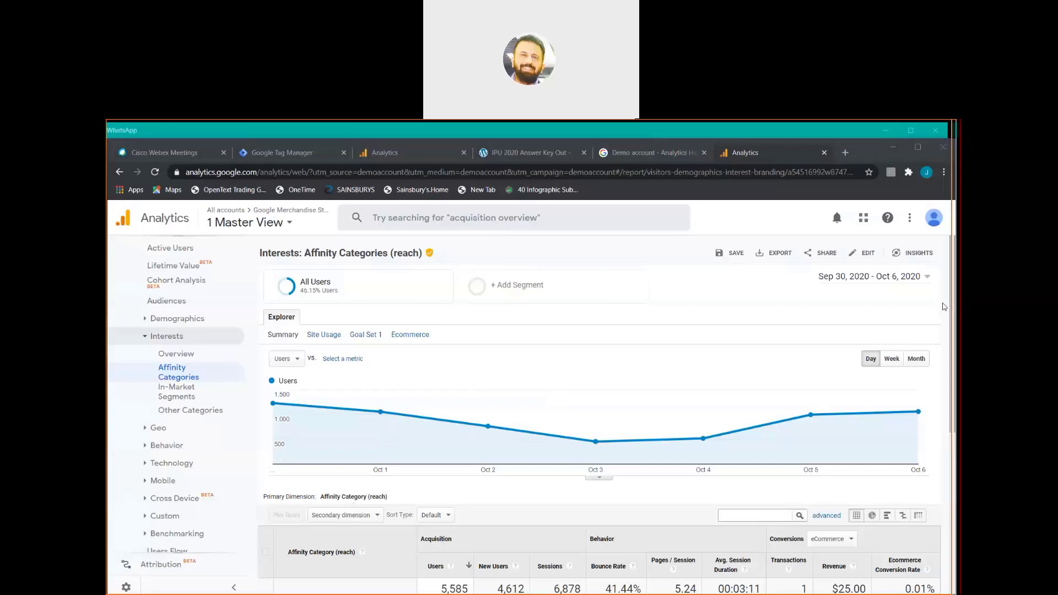
mouse_move(597, 438)
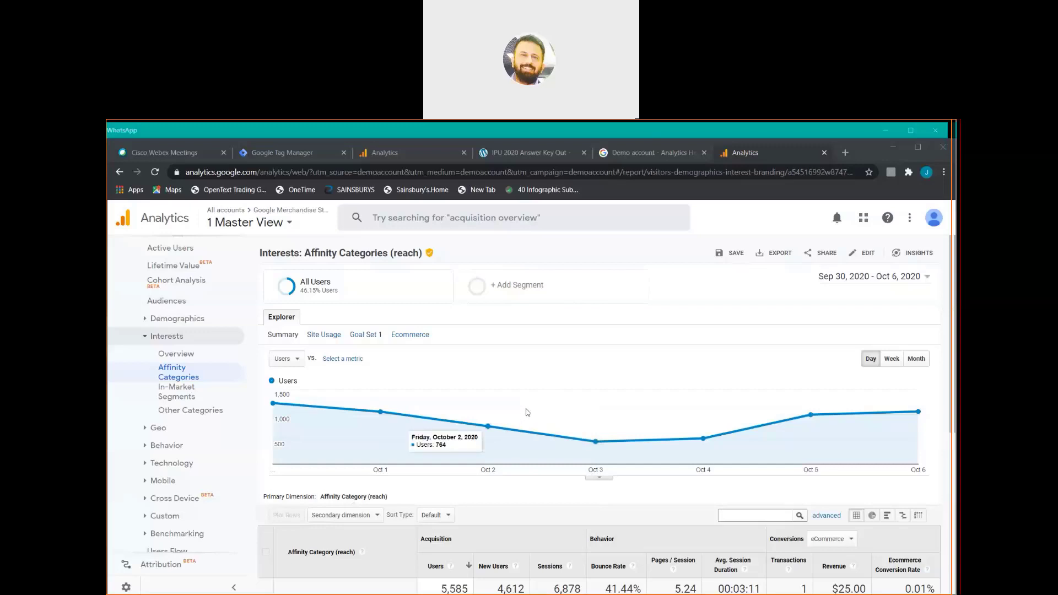
Examine the affinity category table with its acquisition, behavior and conversion columns
left_click(531, 312)
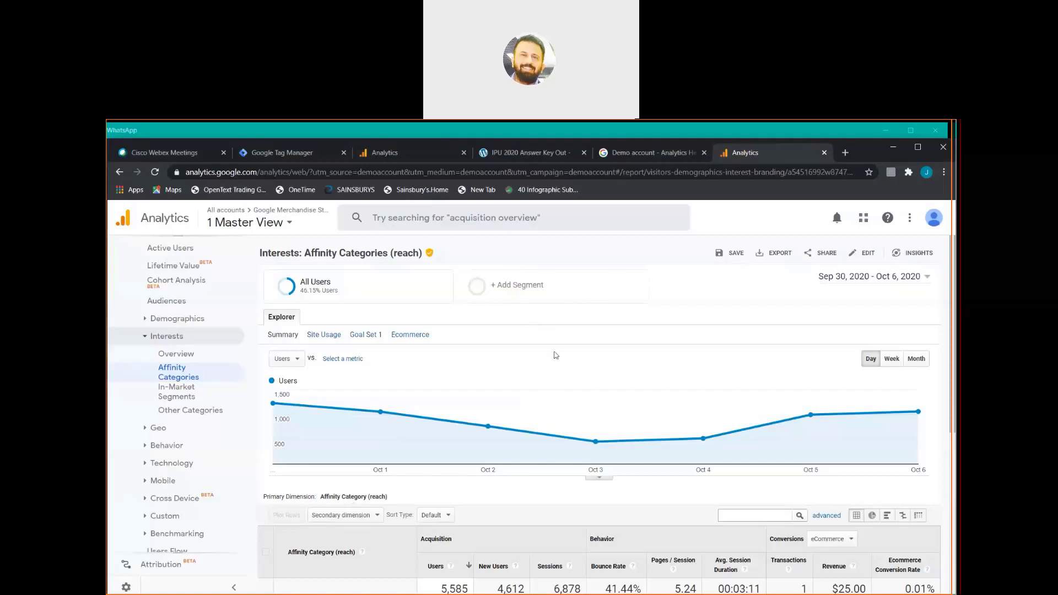
mouse_move(355, 405)
scroll(262, 410, "down", 4)
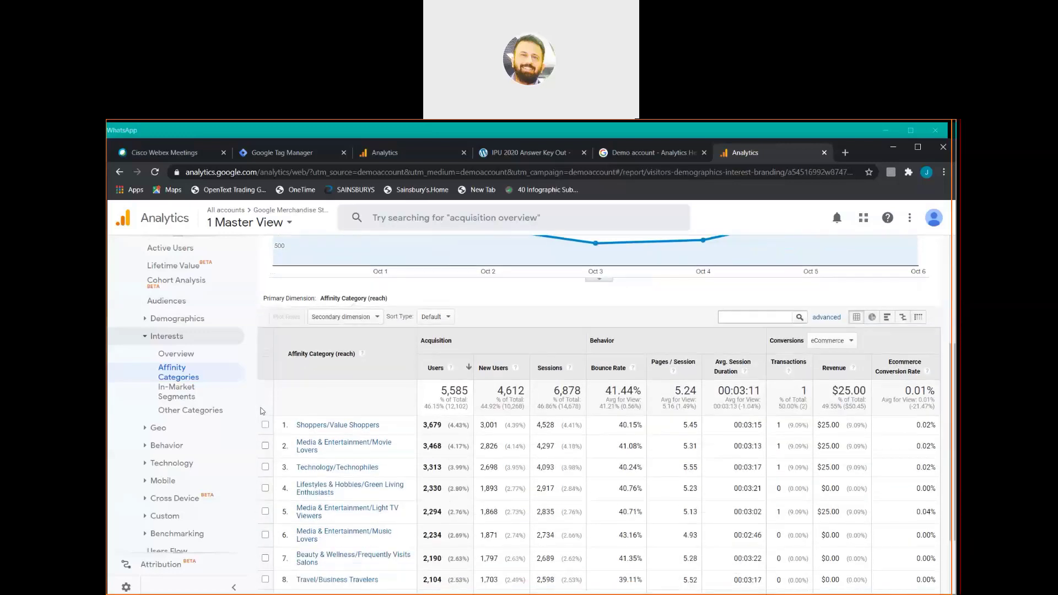
scroll(263, 410, "down", 2)
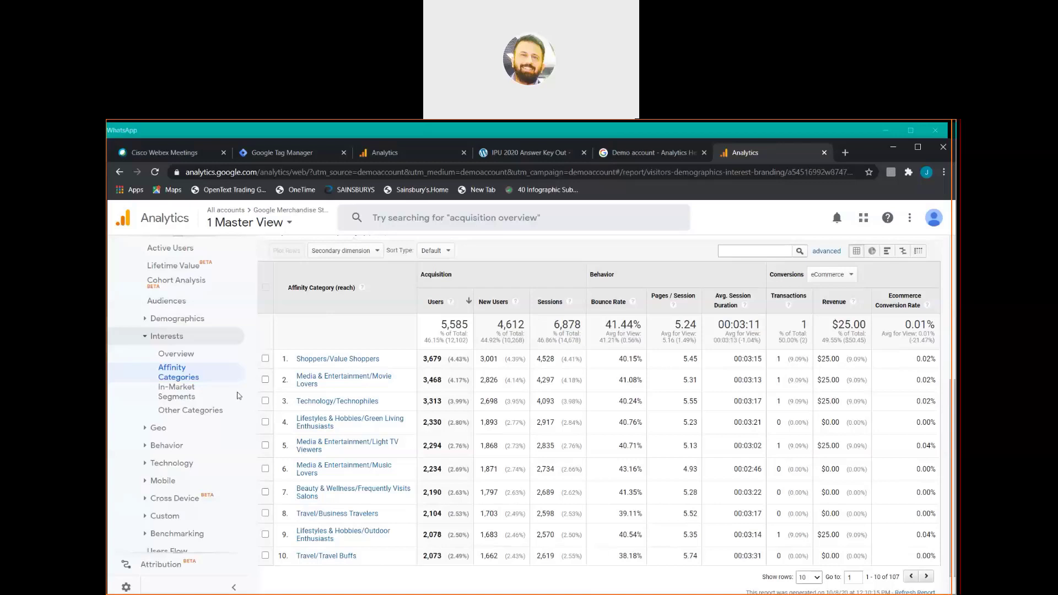
Open the In-Market Segments report, examine its table and maximize the browser window
left_click(186, 392)
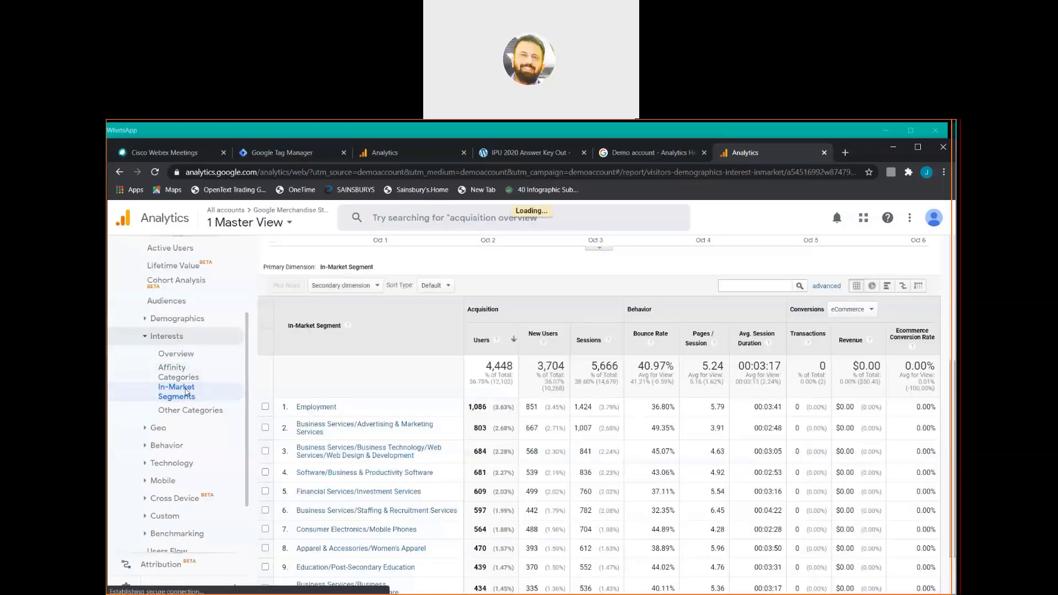
scroll(186, 392, "down", 1)
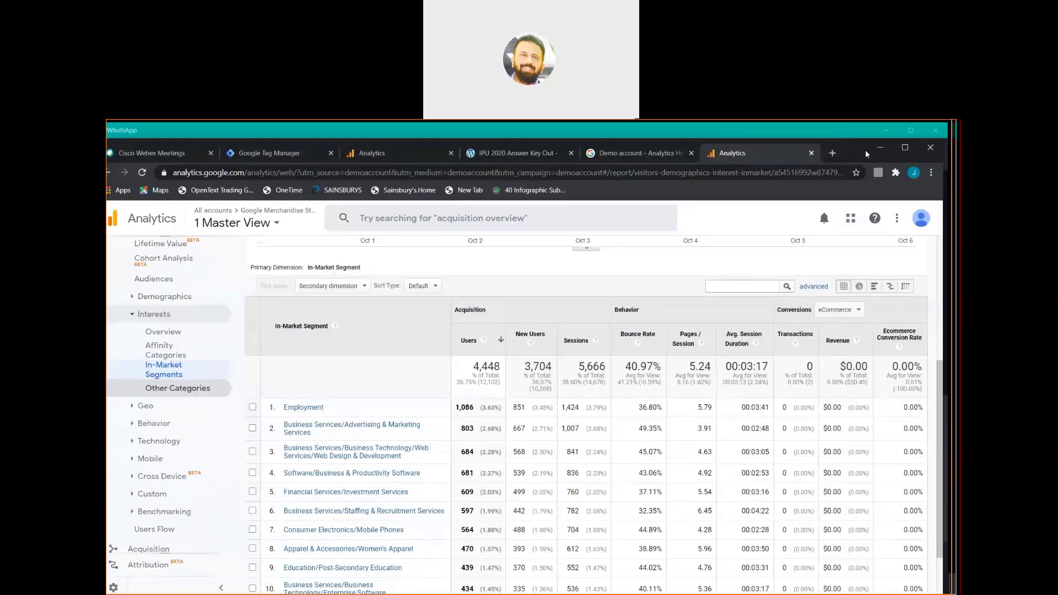
left_click(905, 149)
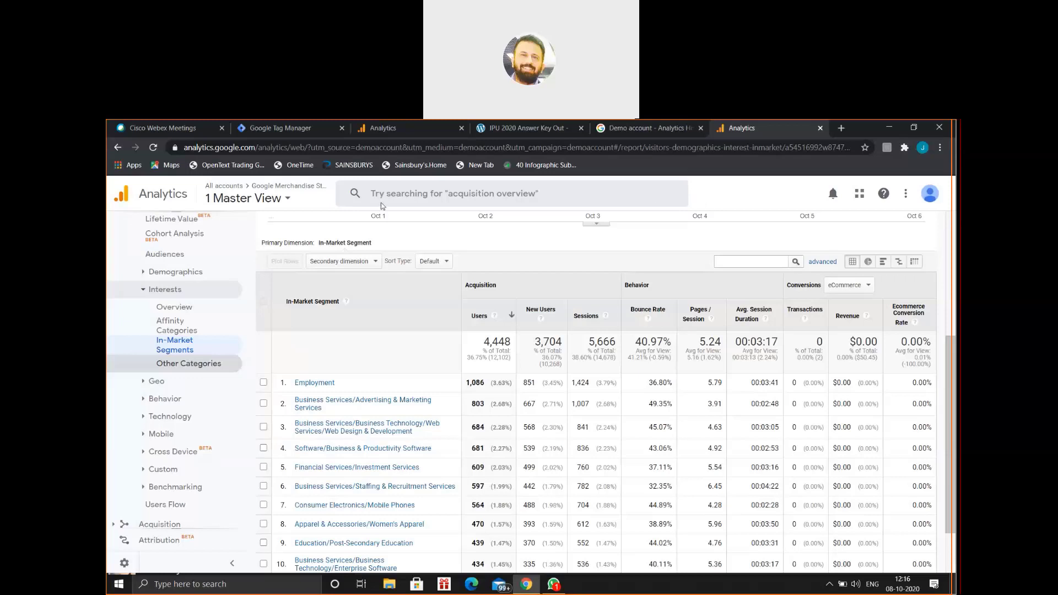
Open the Language report under the Audience Geo reports and examine the per-language table
left_click(157, 382)
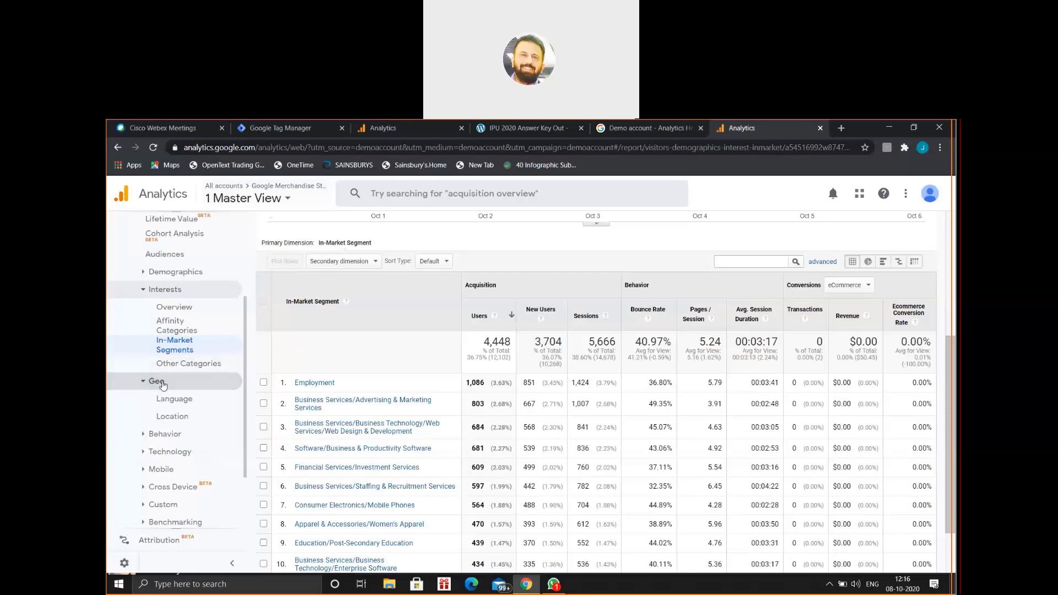
left_click(185, 401)
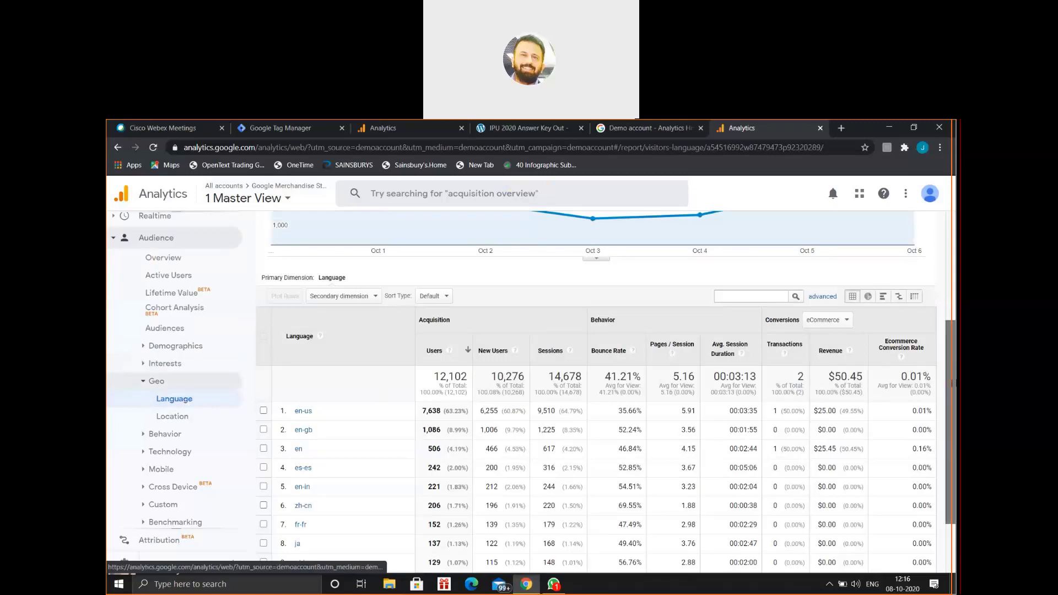
scroll(952, 423, "down", 2)
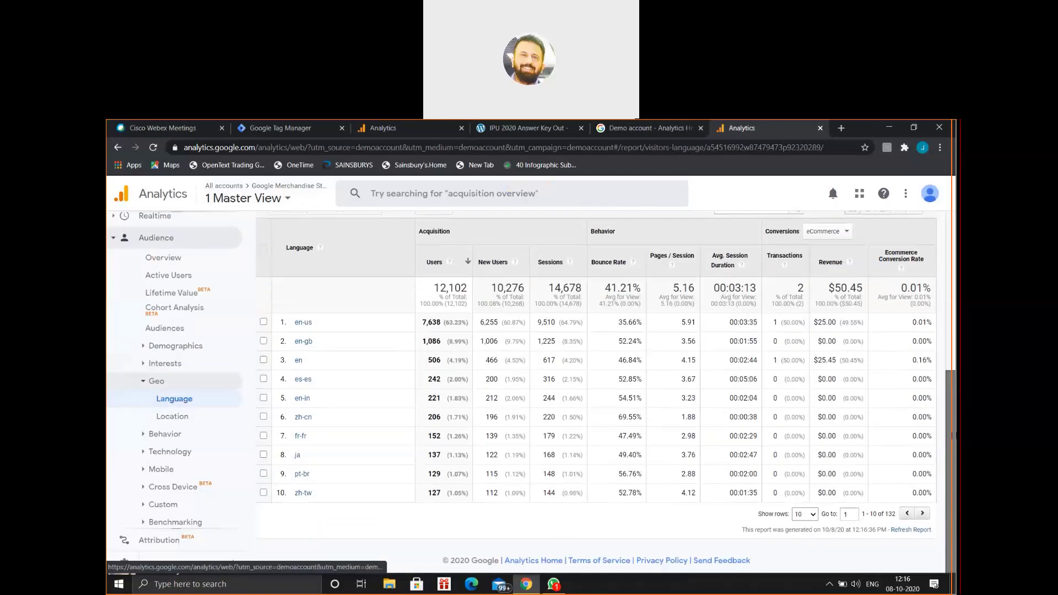
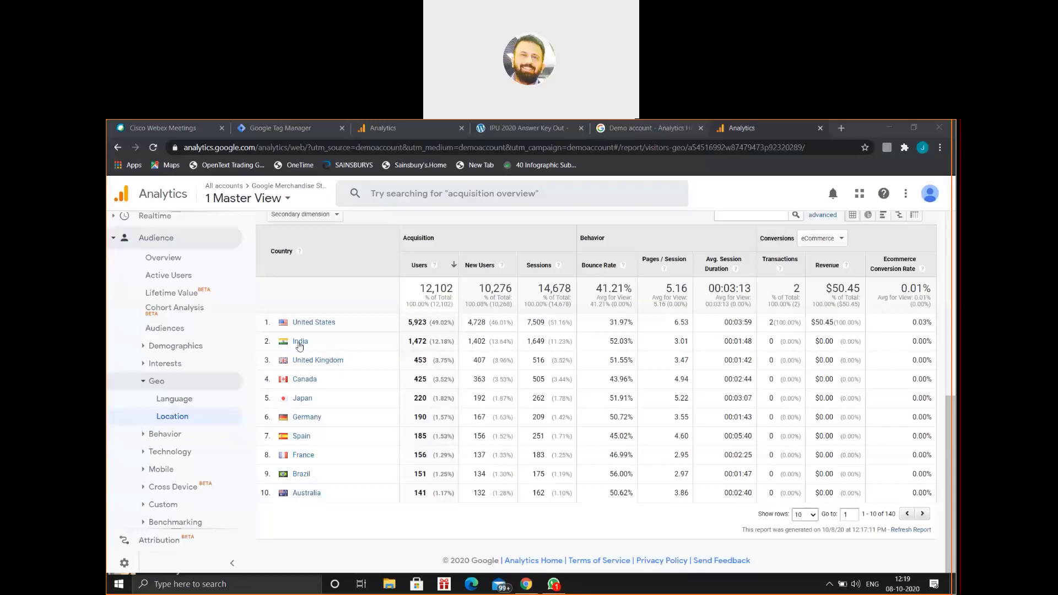
Drill down into India in the Geo Location report and examine its regions table
left_click(299, 343)
left_click(299, 343)
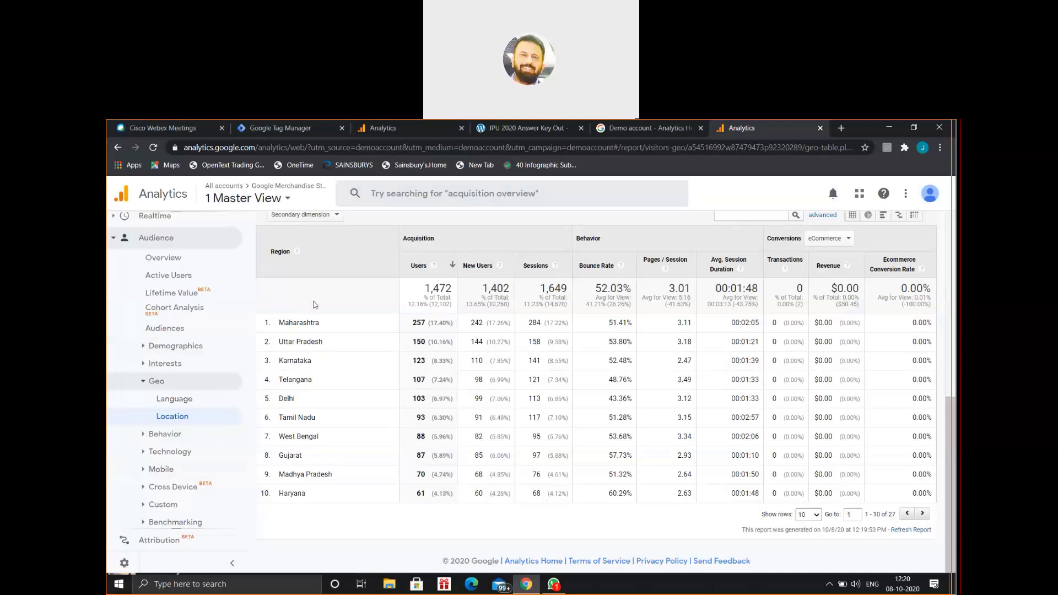
scroll(314, 305, "up", 1)
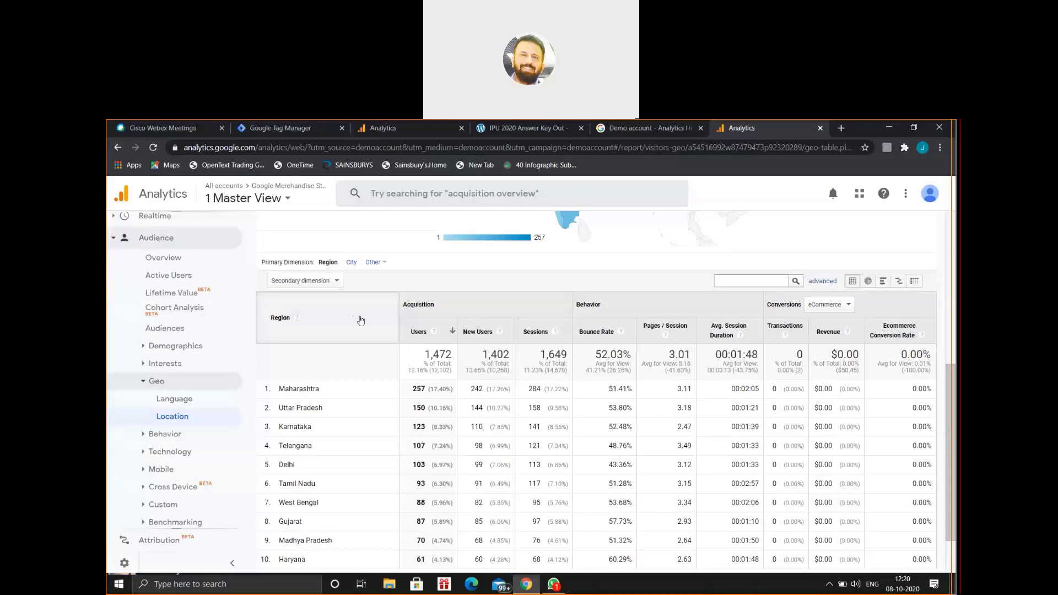
Switch the Location report's country from India to United States and examine its map and regions table
scroll(361, 320, "up", 3)
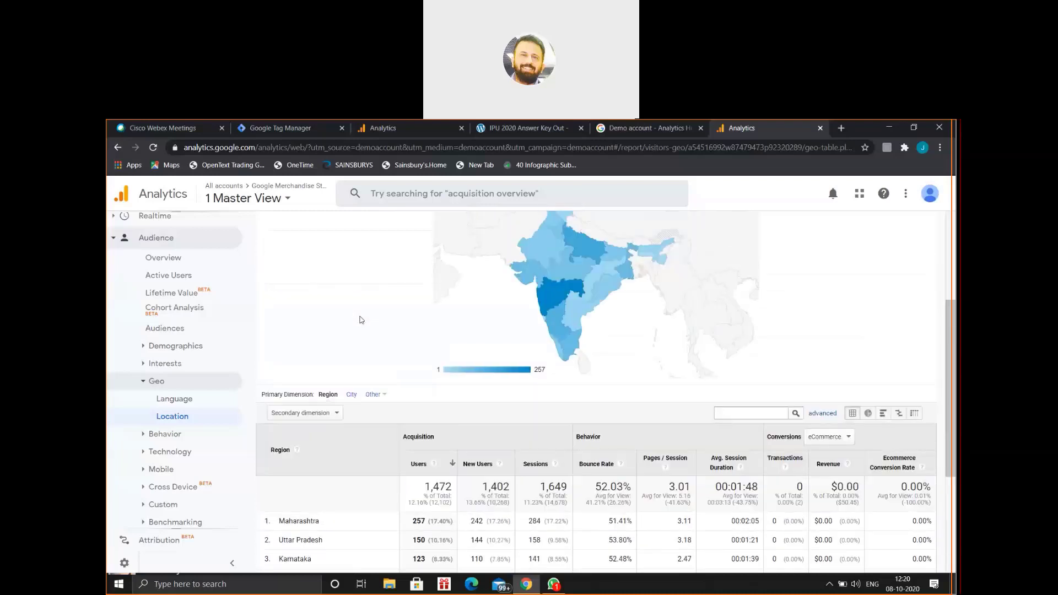
scroll(360, 320, "up", 3)
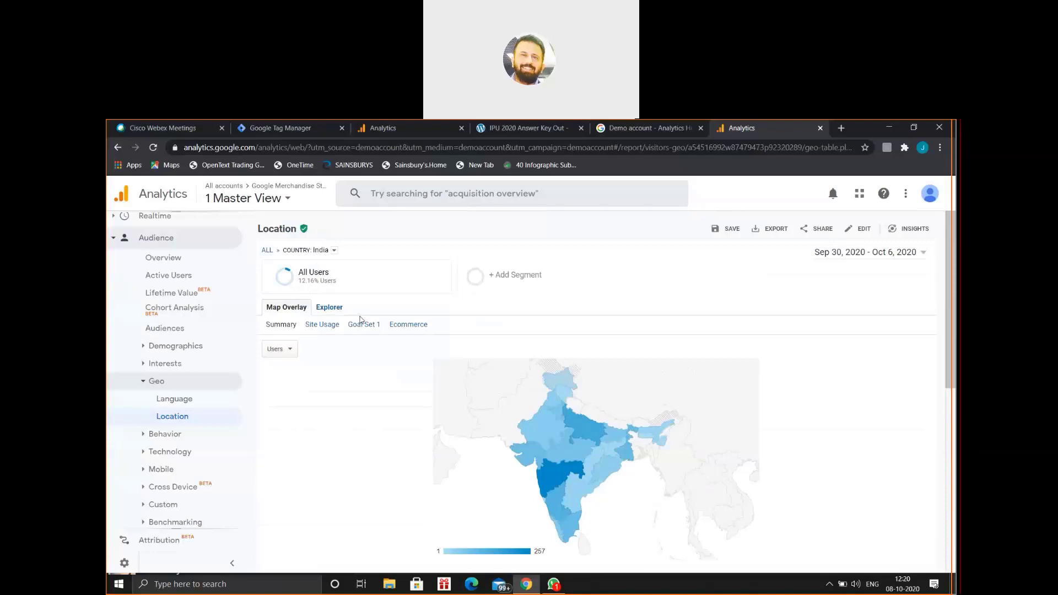
left_click(335, 251)
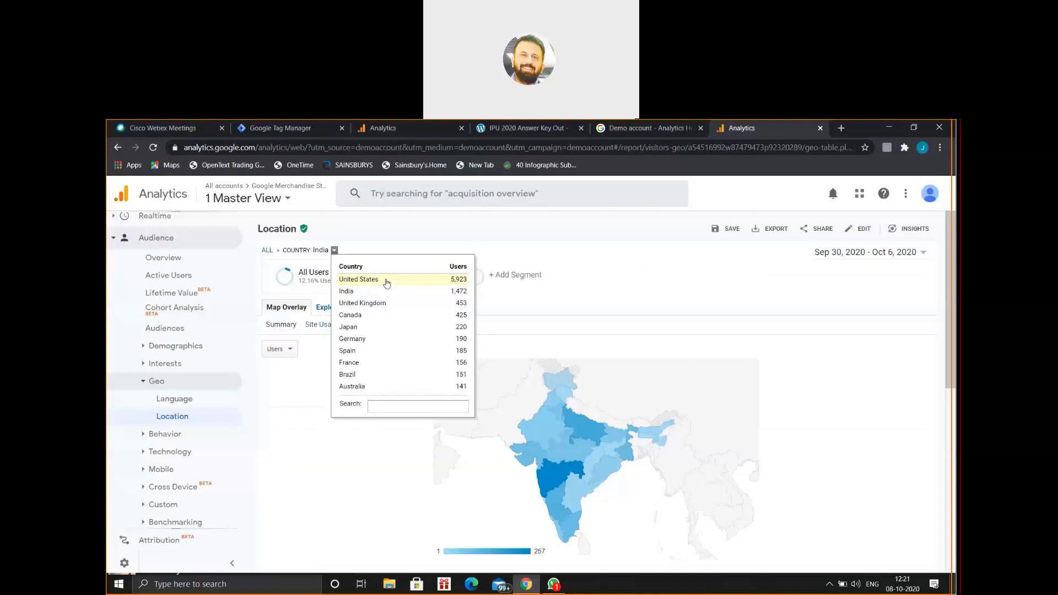
left_click(386, 280)
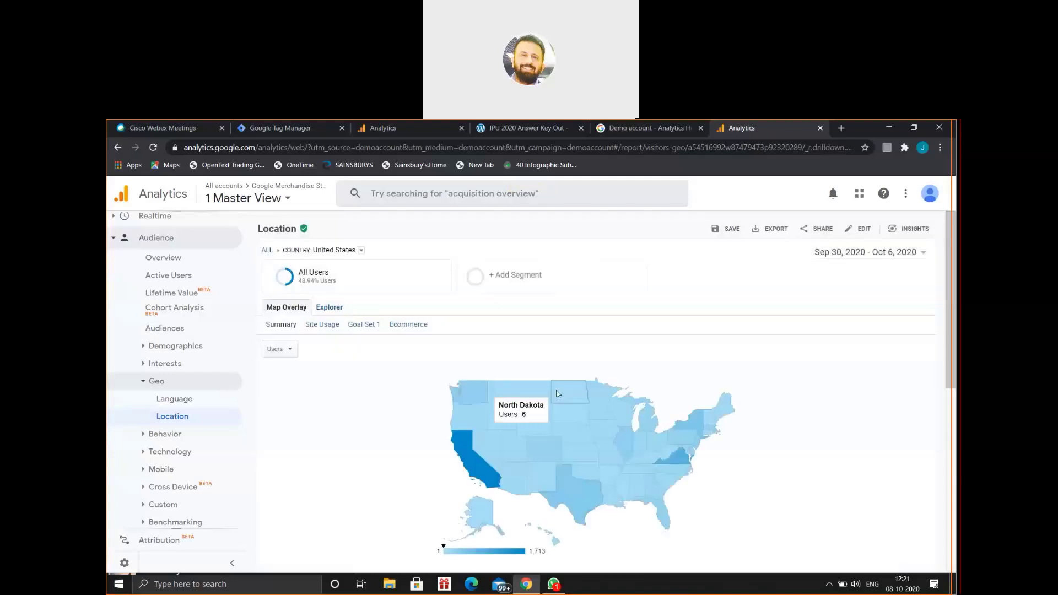
scroll(557, 393, "down", 1)
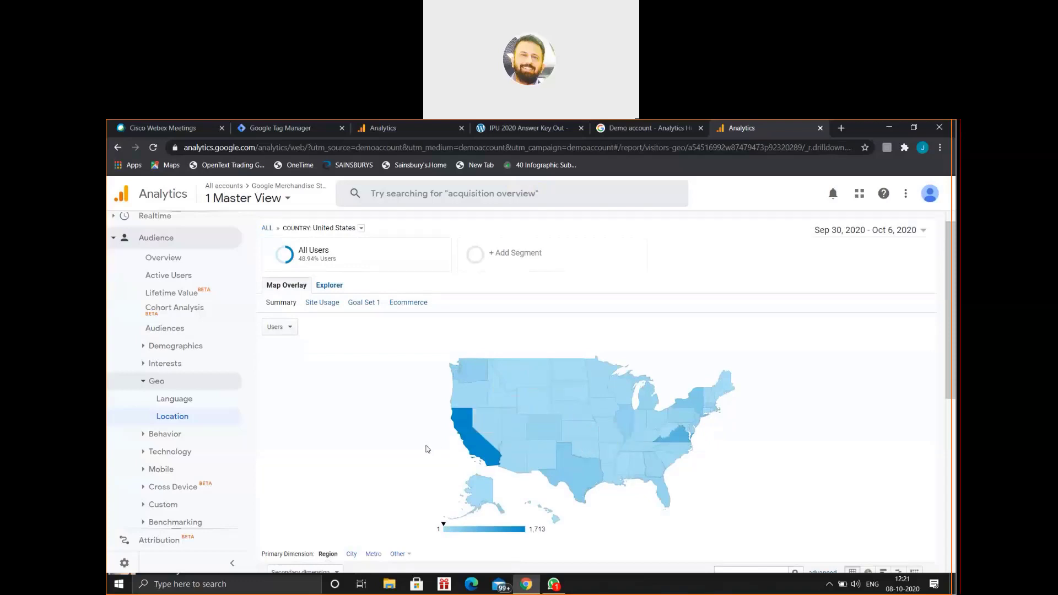
scroll(426, 449, "down", 2)
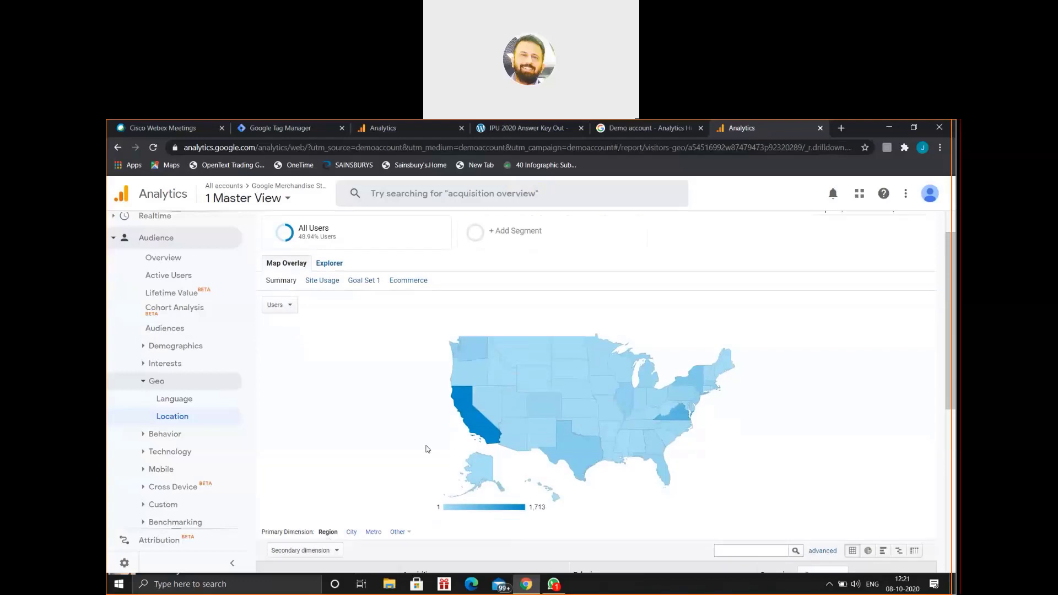
scroll(426, 449, "down", 3)
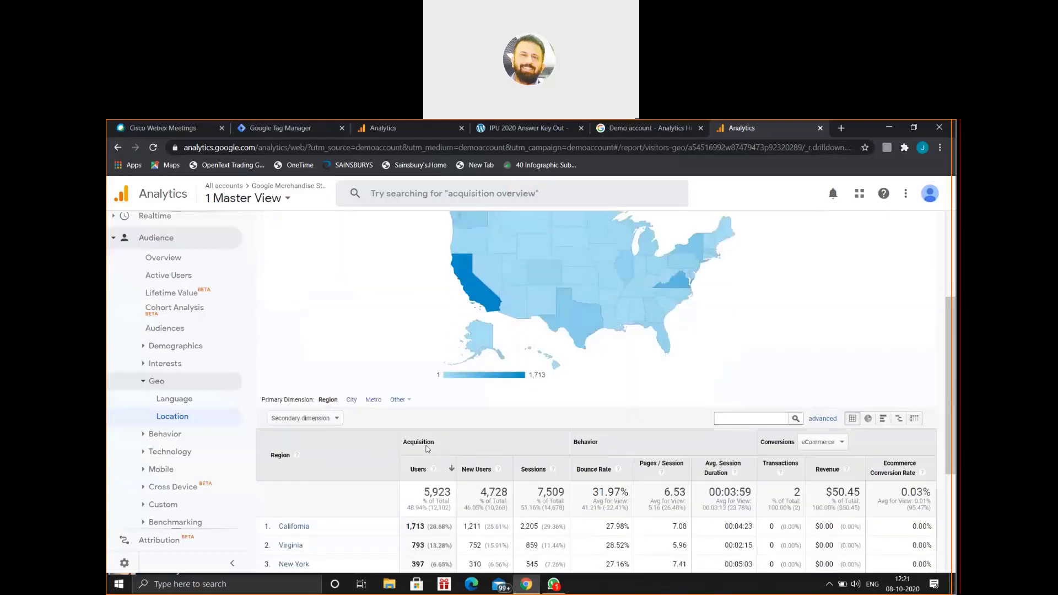